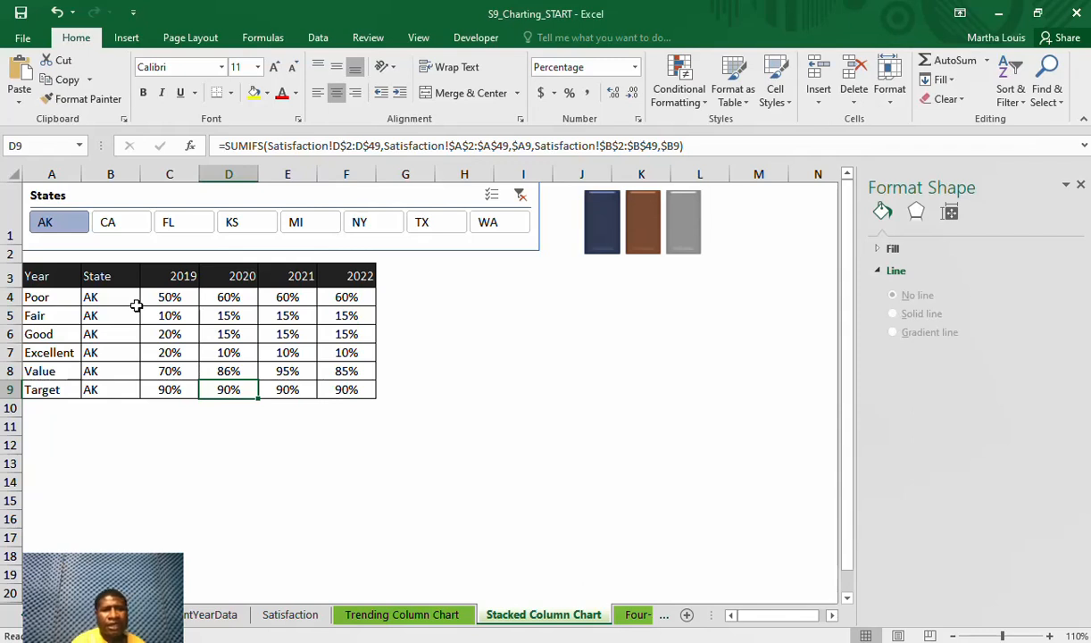
Insert a stacked column chart from A4:A9 and C4:F9, and place it beside the data table
left_click_drag(37, 297, 53, 390)
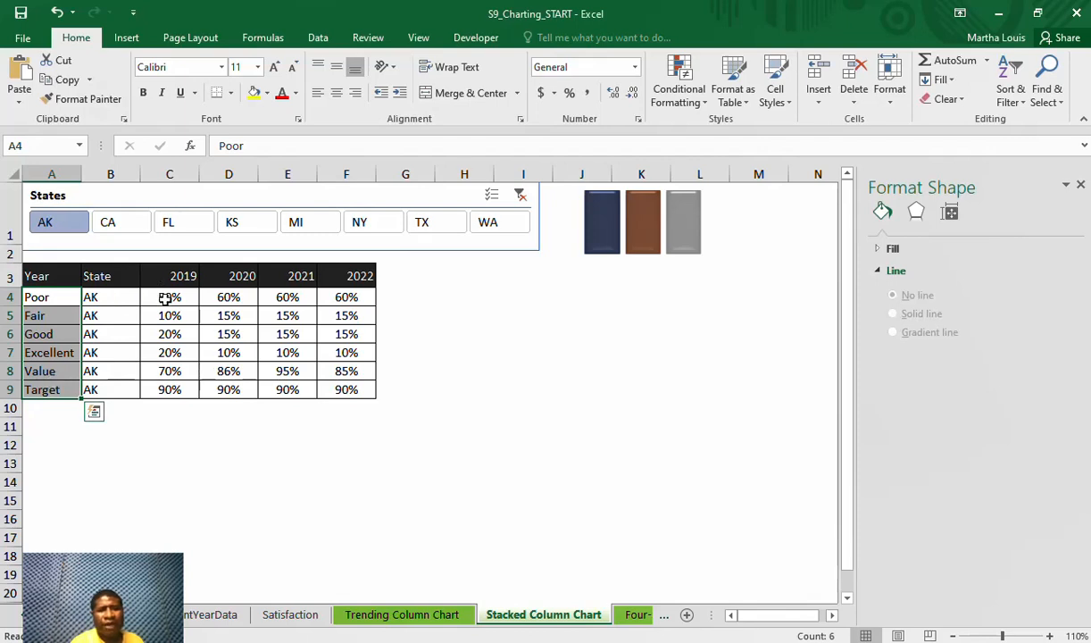
left_click_drag(170, 297, 339, 389)
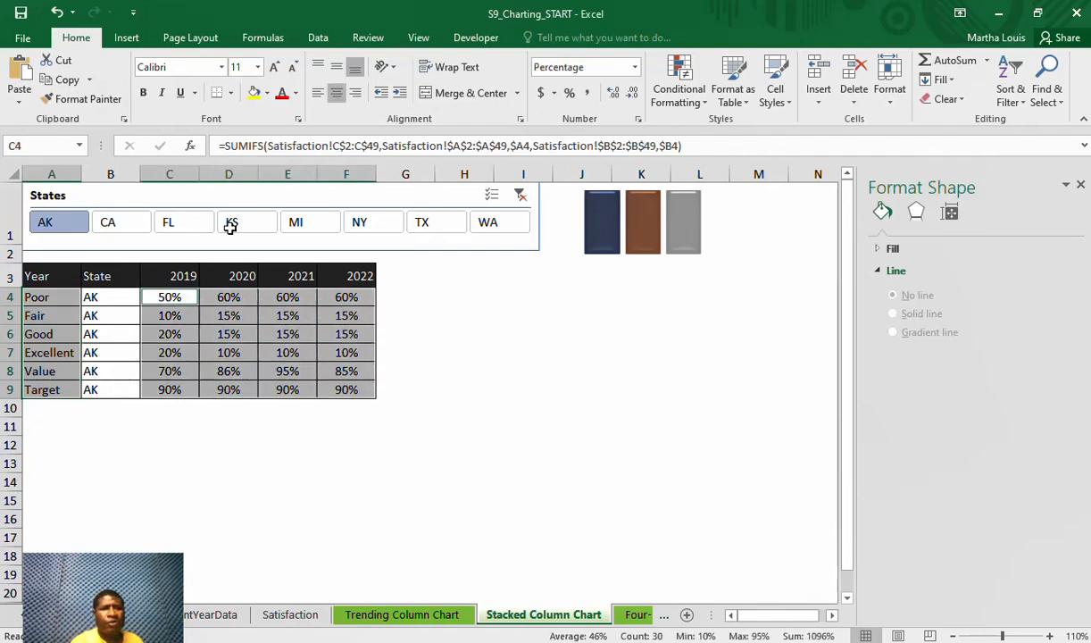
left_click(134, 39)
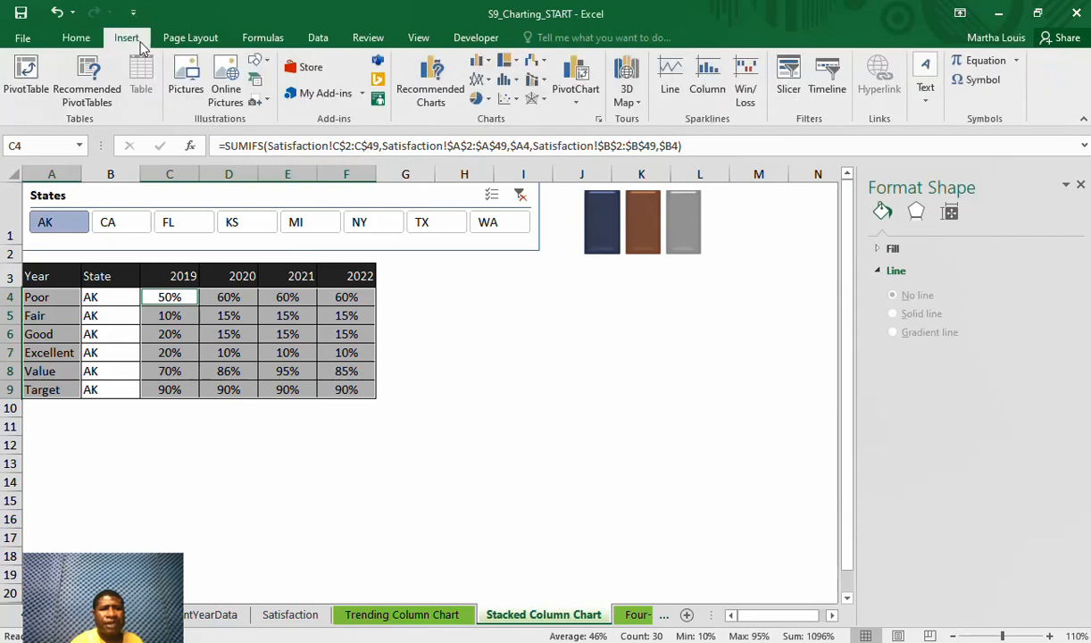
left_click(440, 103)
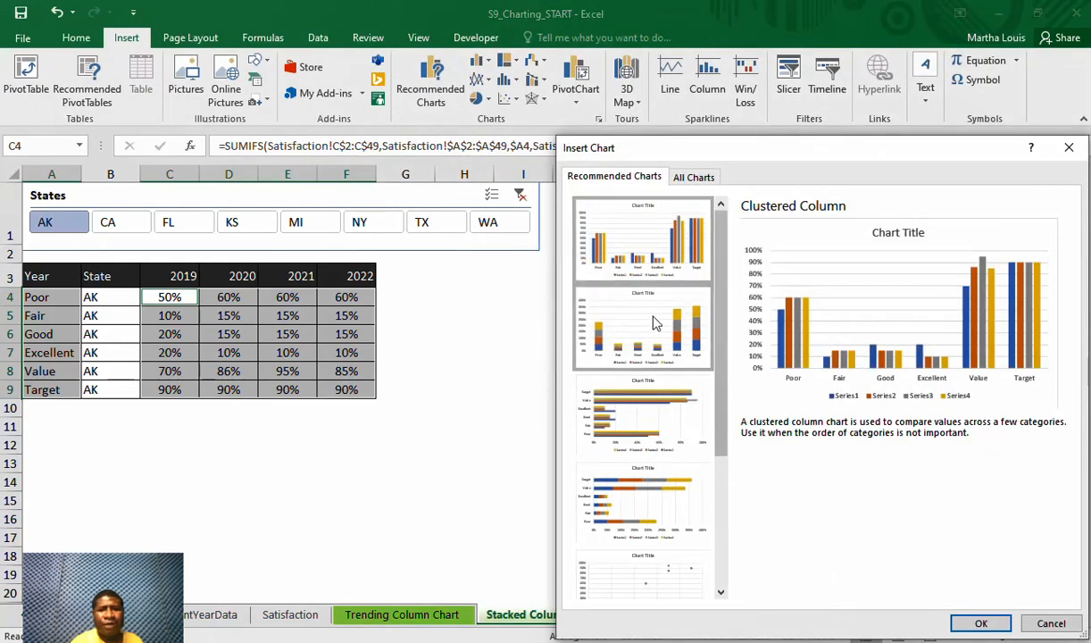
double_click(656, 323)
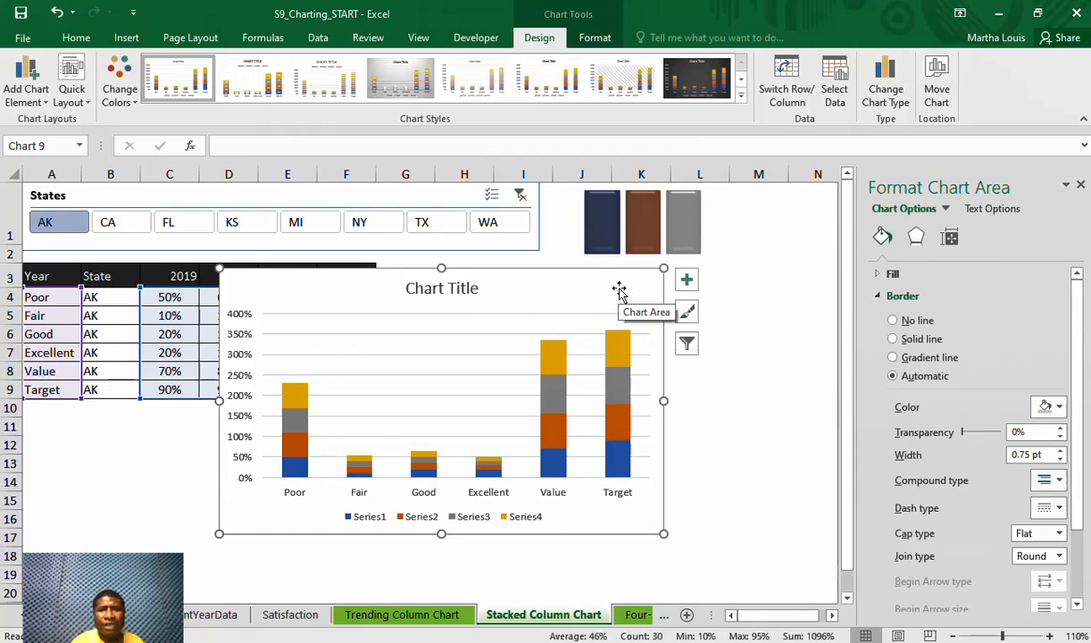
left_click_drag(621, 285, 785, 280)
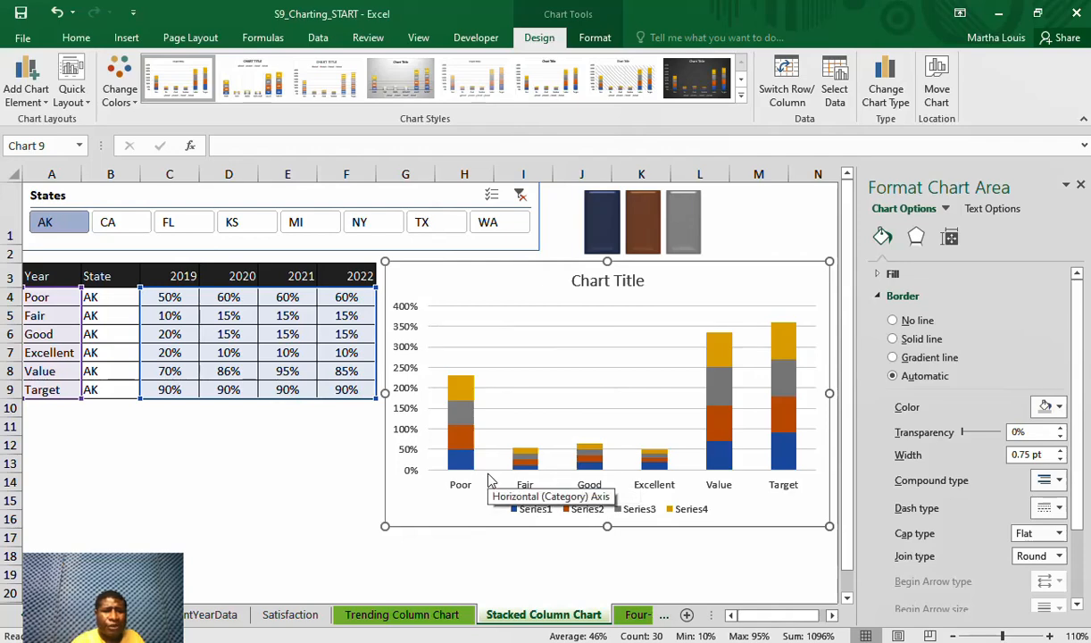
Switch the chart's rows and columns and use the years in C3:F3 as the horizontal axis labels
left_click(835, 94)
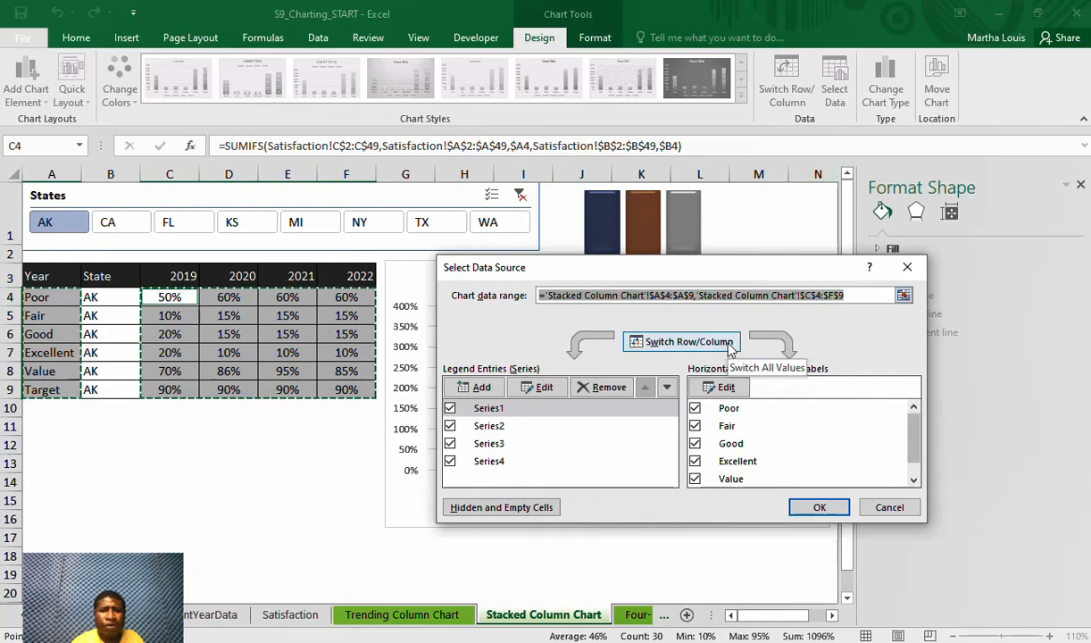
left_click(731, 348)
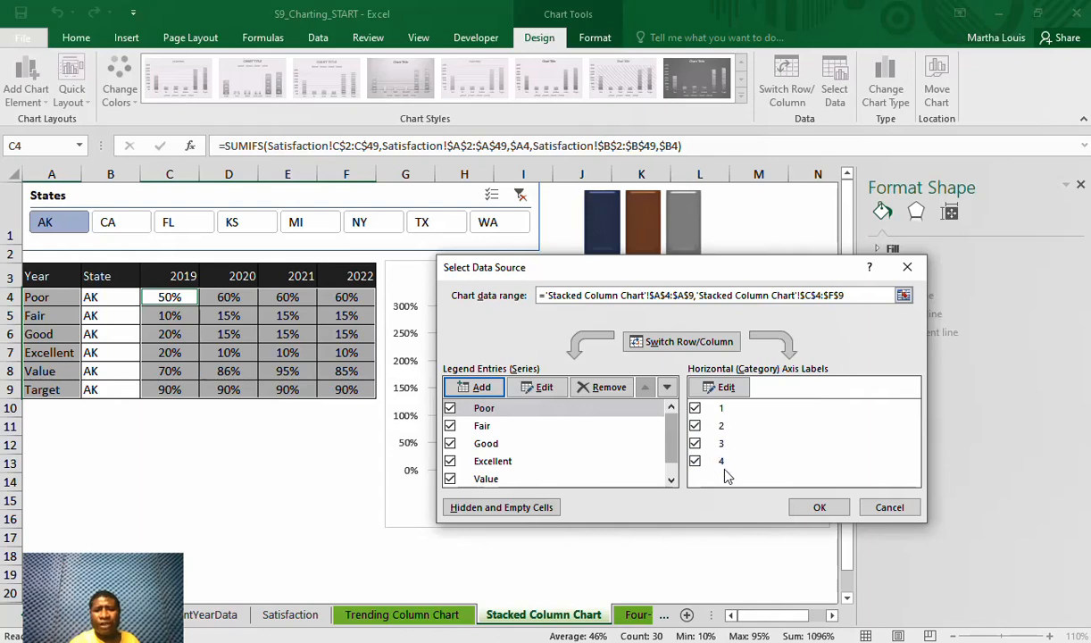
left_click(720, 388)
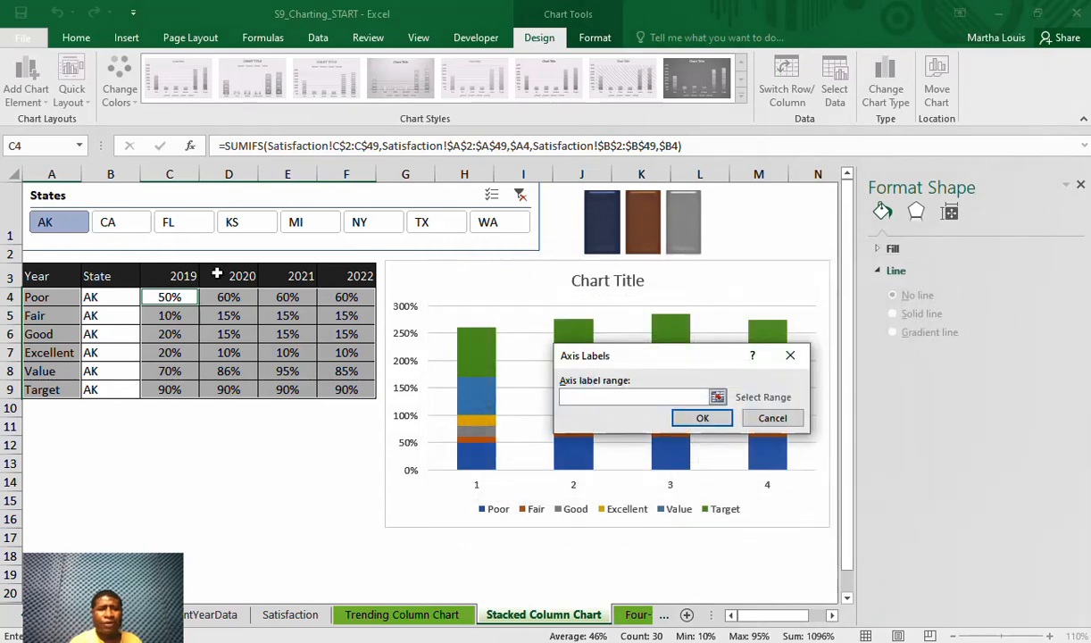
left_click_drag(158, 274, 333, 285)
left_click(717, 421)
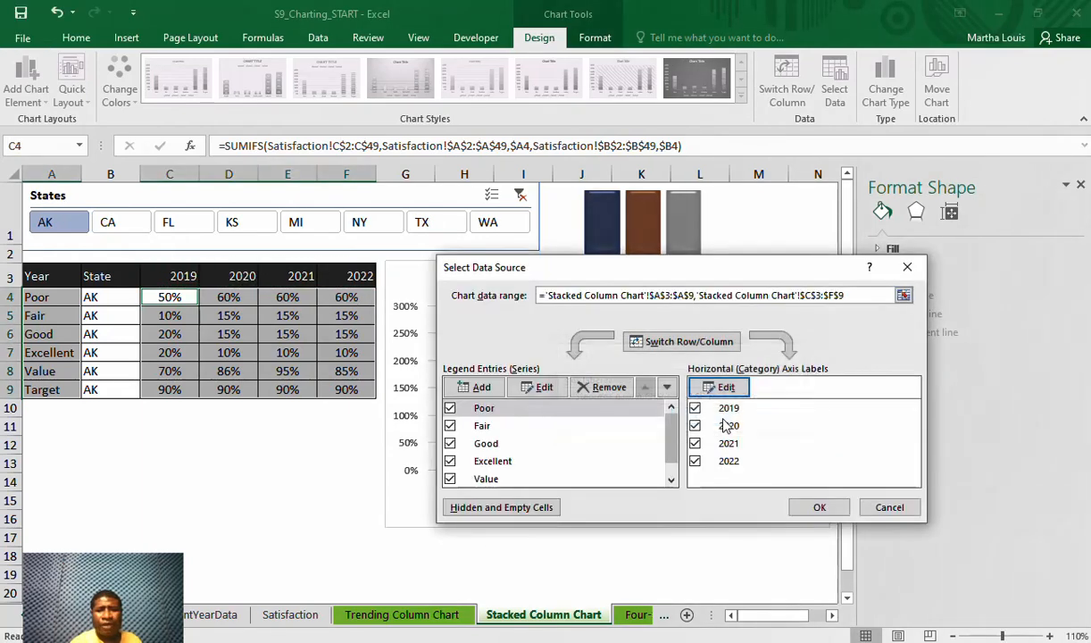
left_click(819, 507)
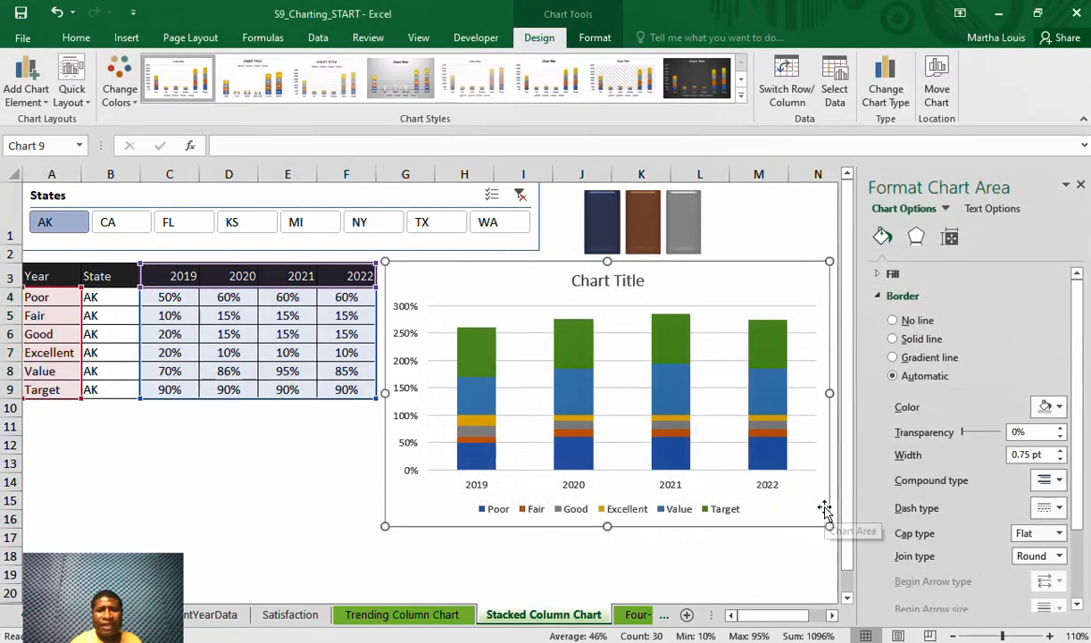
Nudge the chart slightly upward, close the formatting pane and delete the chart title
left_click_drag(512, 275, 509, 268)
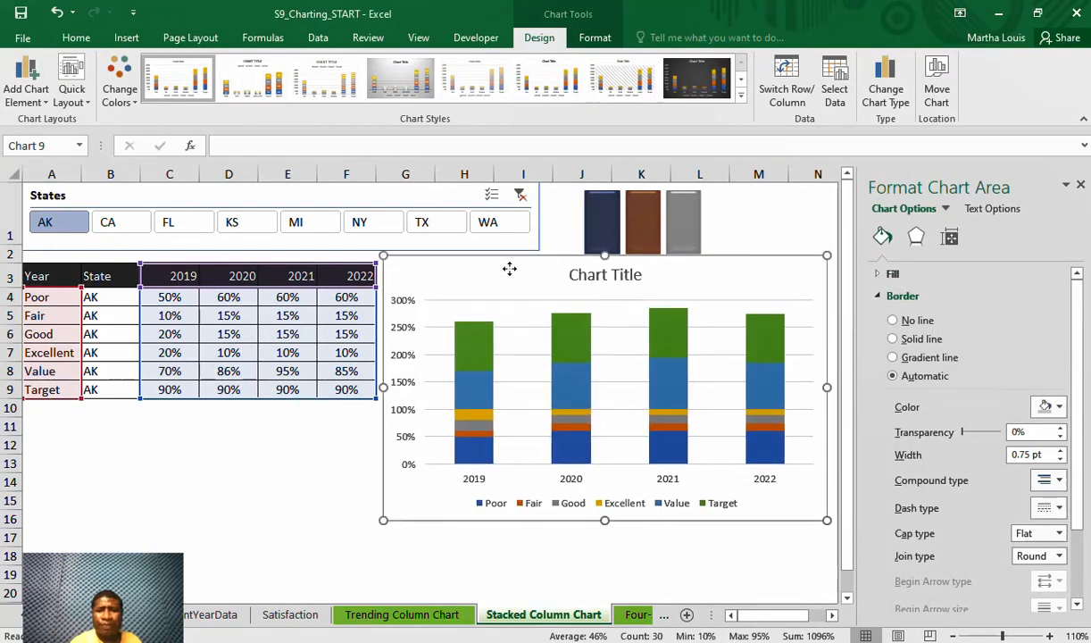
left_click(1080, 185)
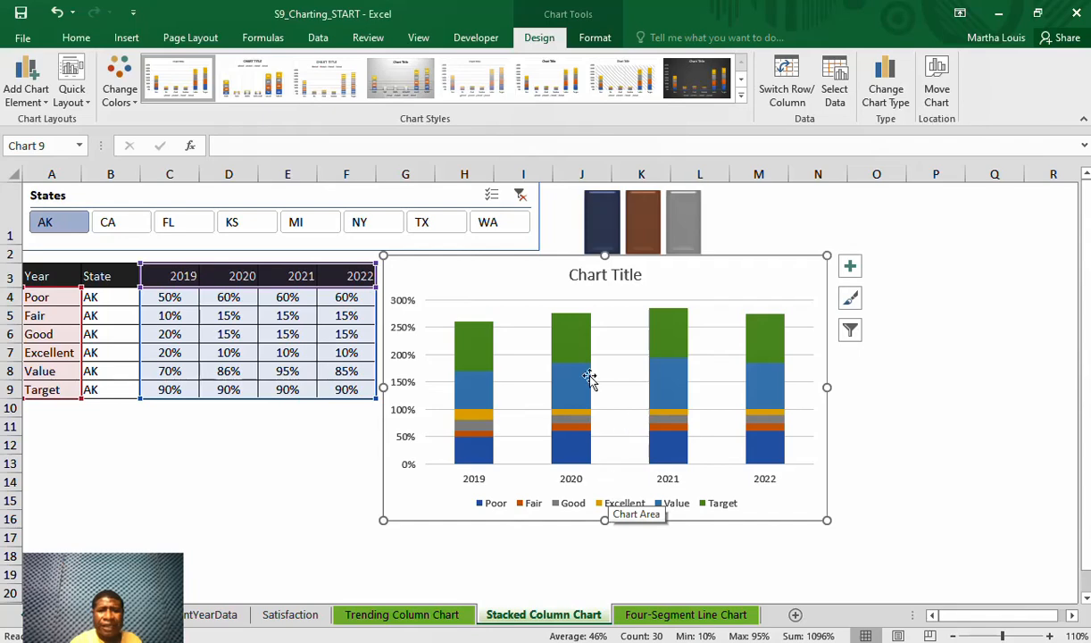
left_click(473, 348)
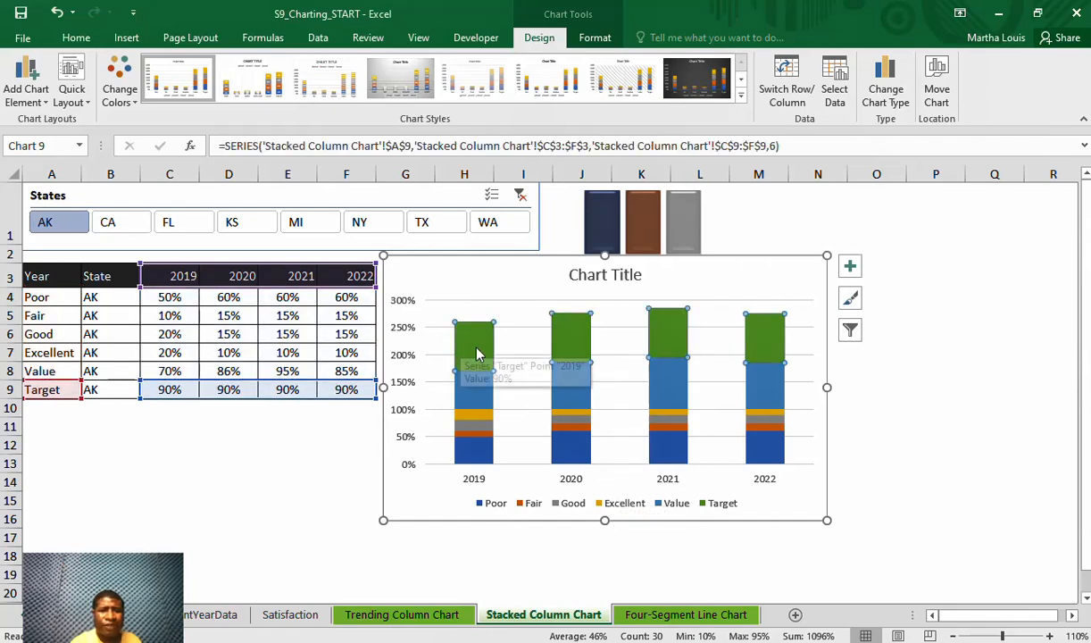
left_click(464, 399)
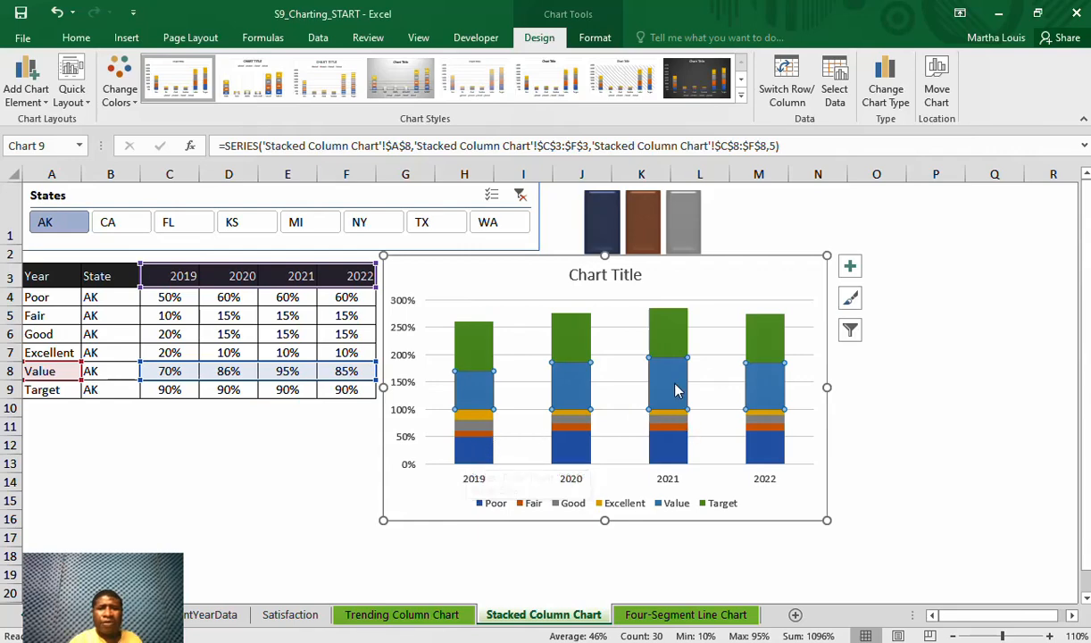
left_click(611, 279)
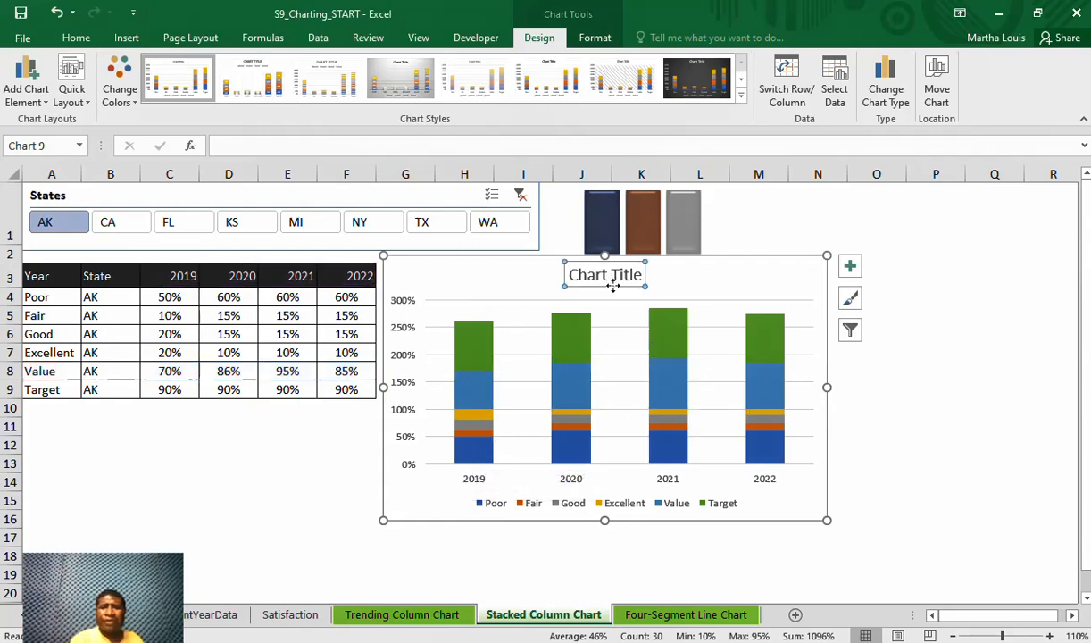
key("Delete")
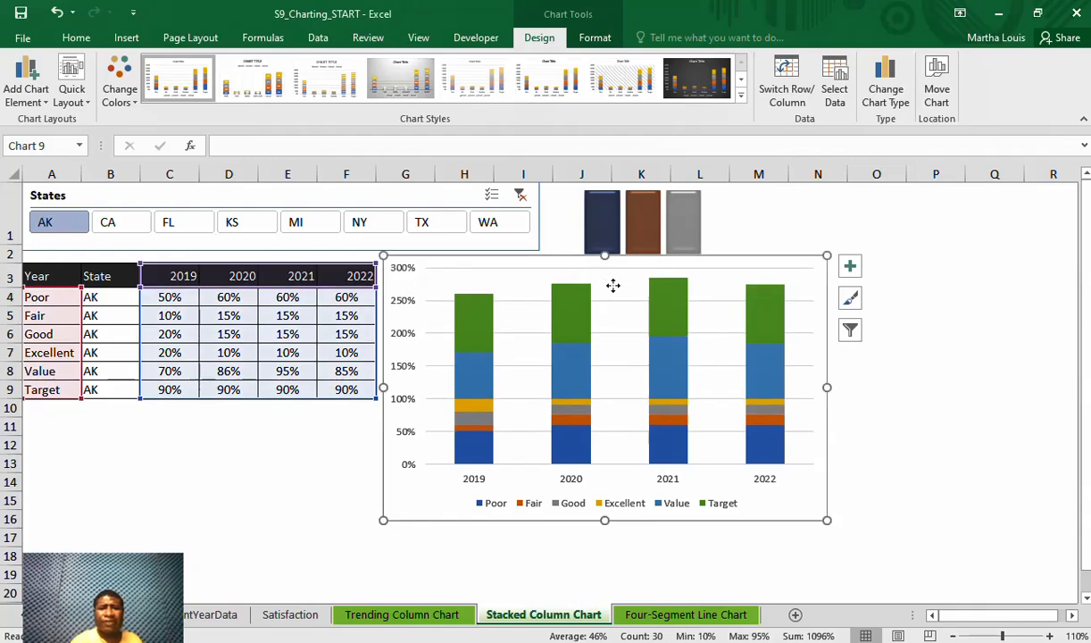
Plot the Target series on the secondary axis
left_click(570, 302)
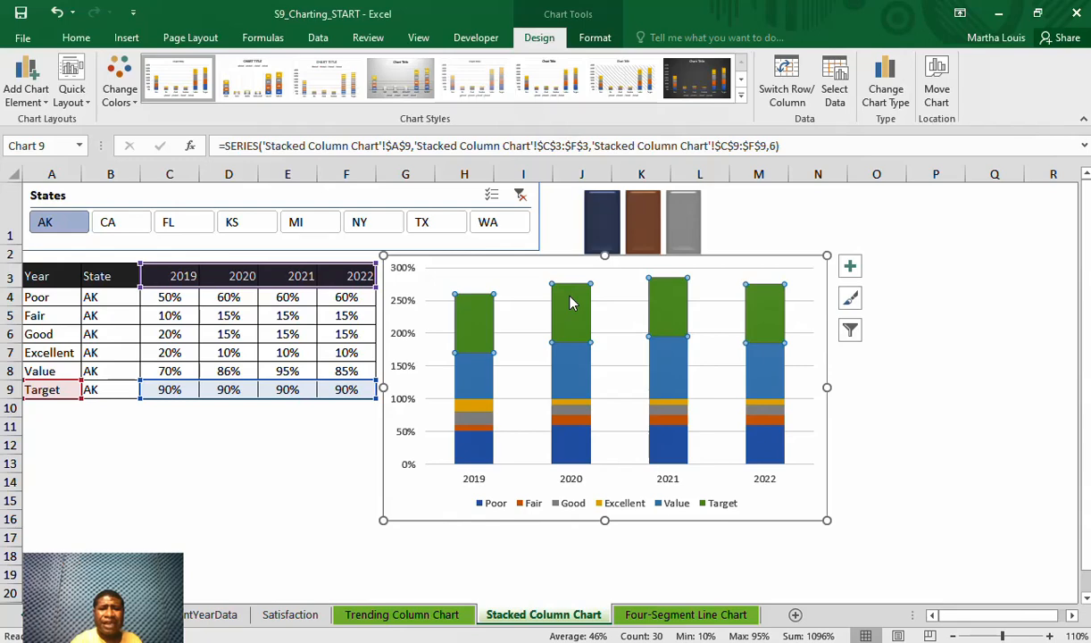
right_click(572, 304)
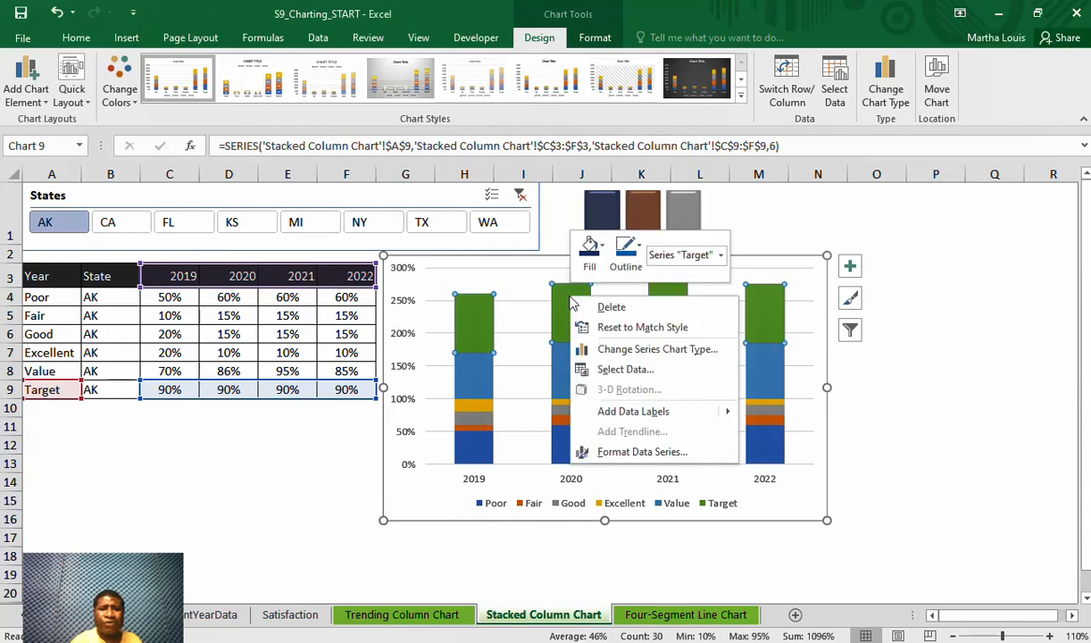
left_click(642, 453)
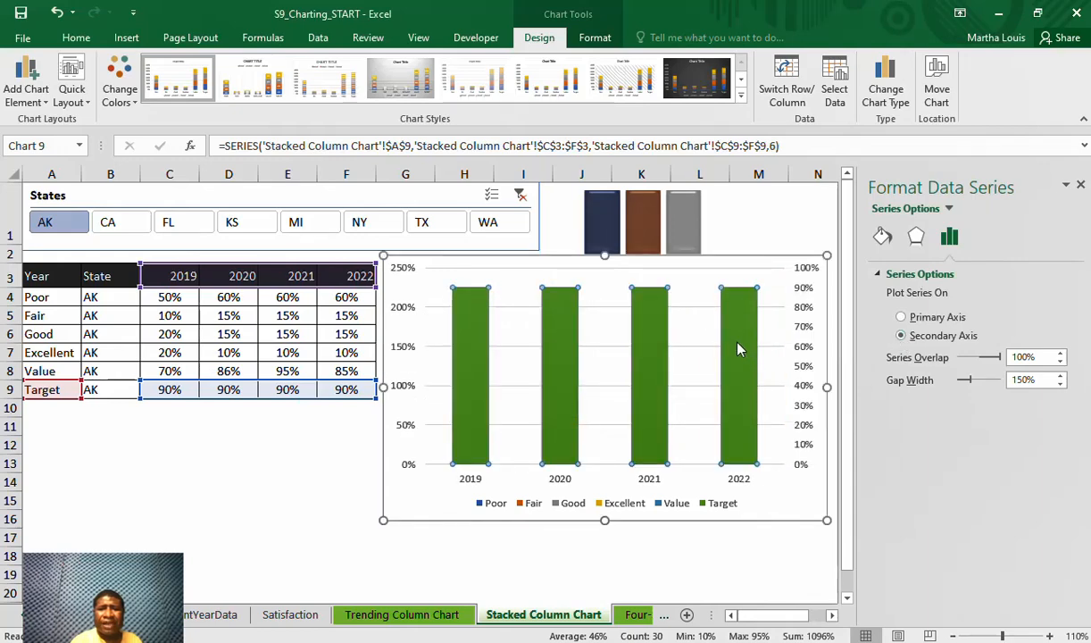
Change the Target series' chart type to Stacked Line with Markers, keeping it on the secondary axis
right_click(739, 348)
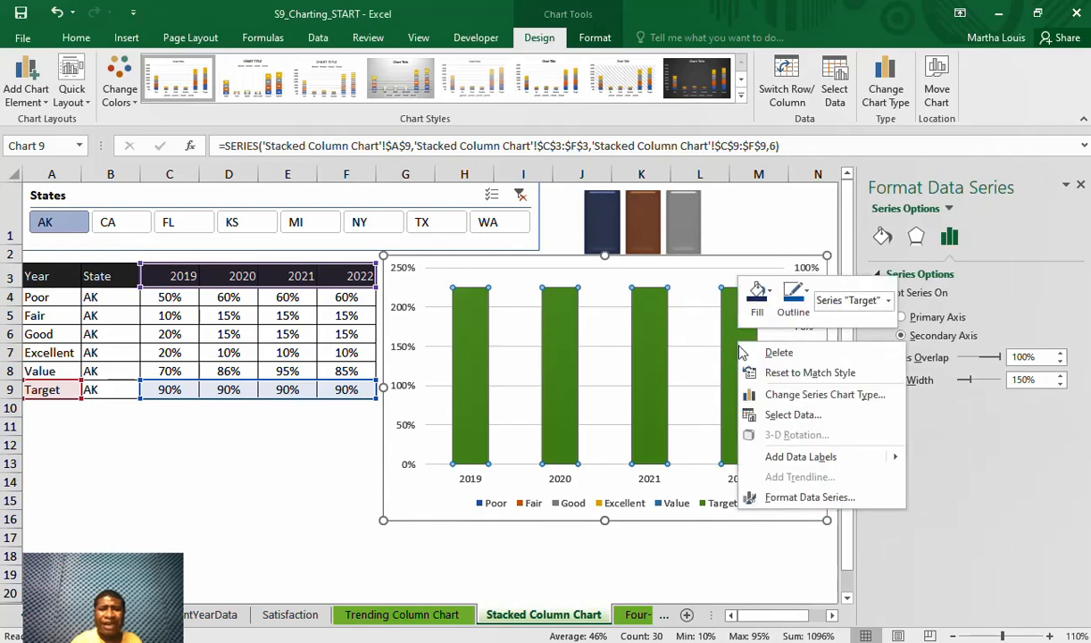
left_click(821, 404)
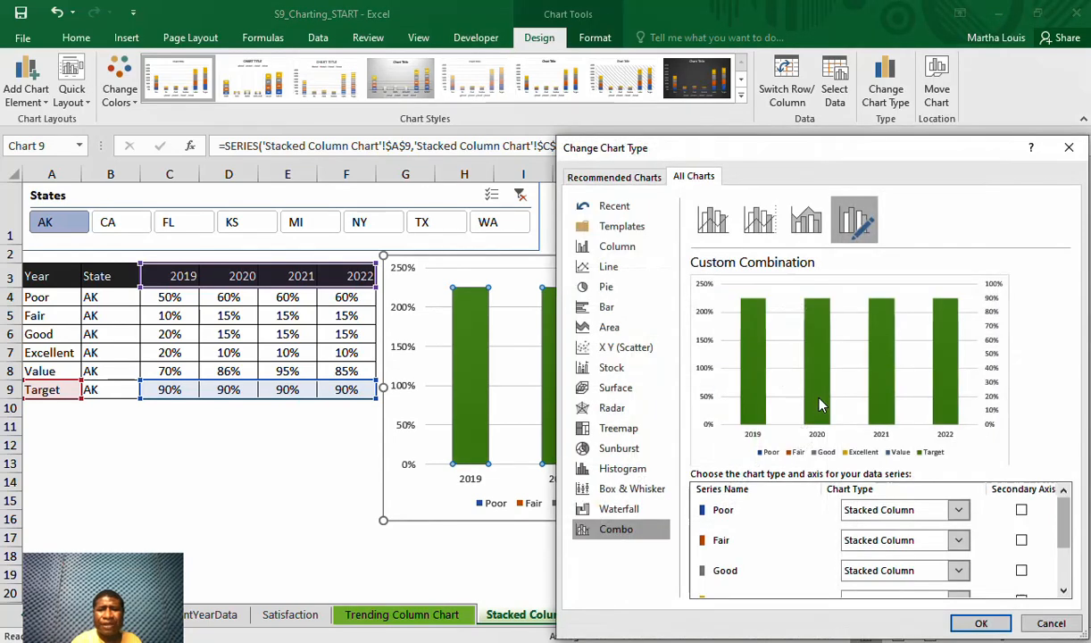
left_click(1063, 591)
left_click(1063, 591)
left_click(1063, 590)
left_click(1064, 590)
left_click(1064, 590)
left_click(1064, 591)
left_click(1021, 582)
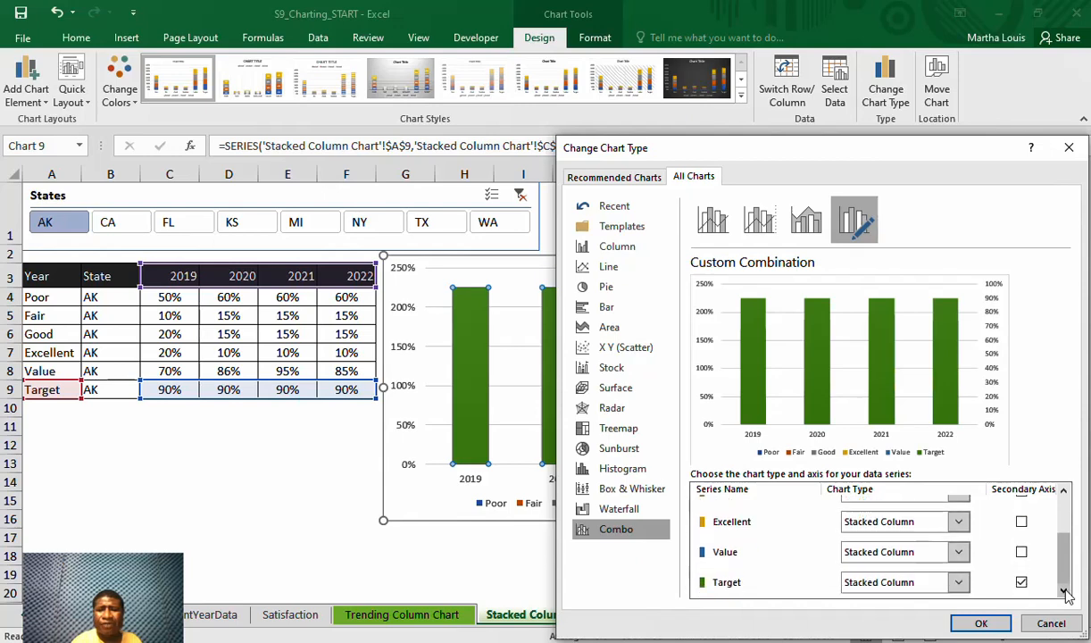
left_click(959, 583)
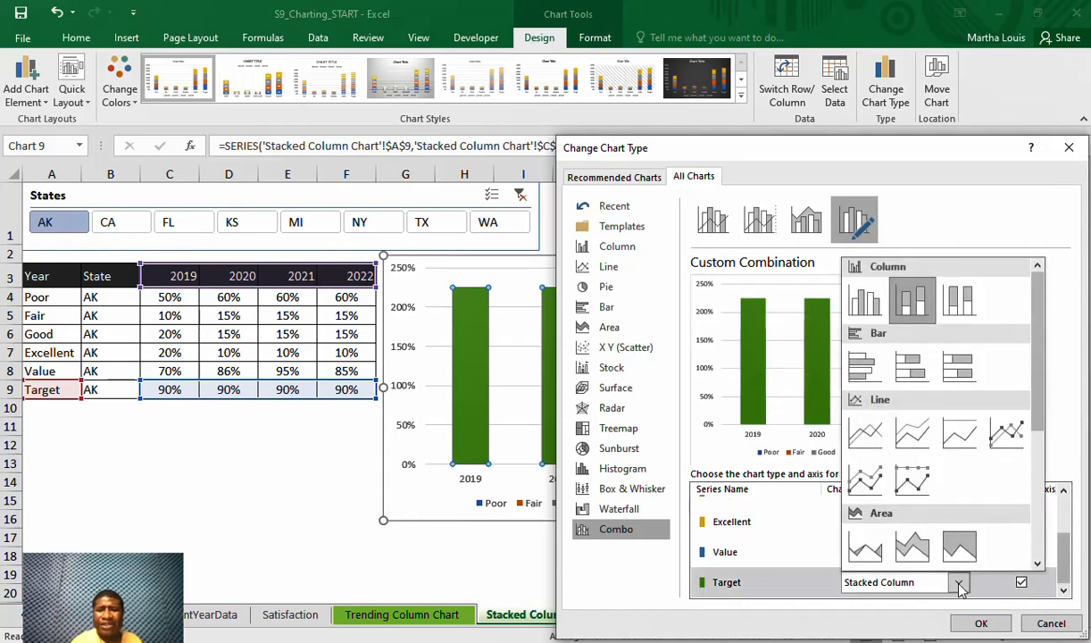
left_click(865, 483)
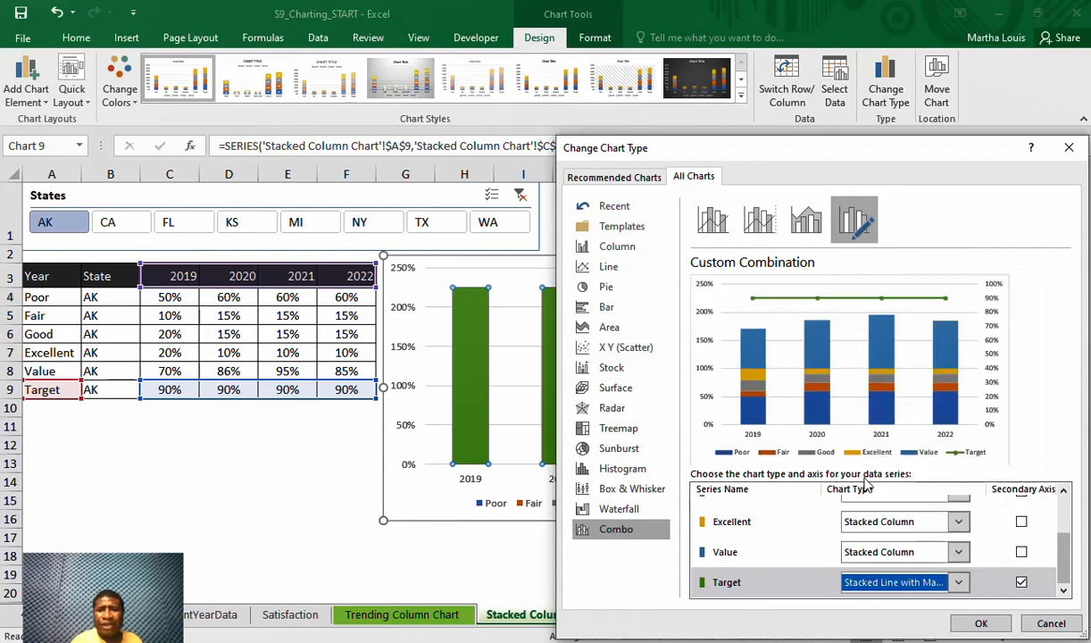
left_click(981, 624)
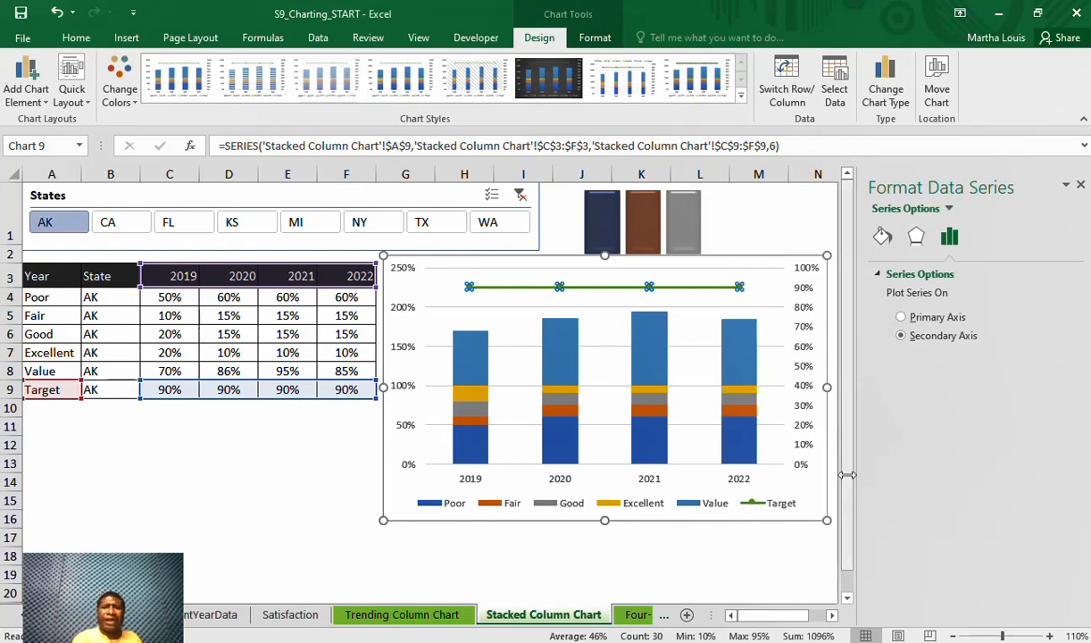
Delete the secondary vertical axis from the chart
left_click(533, 293)
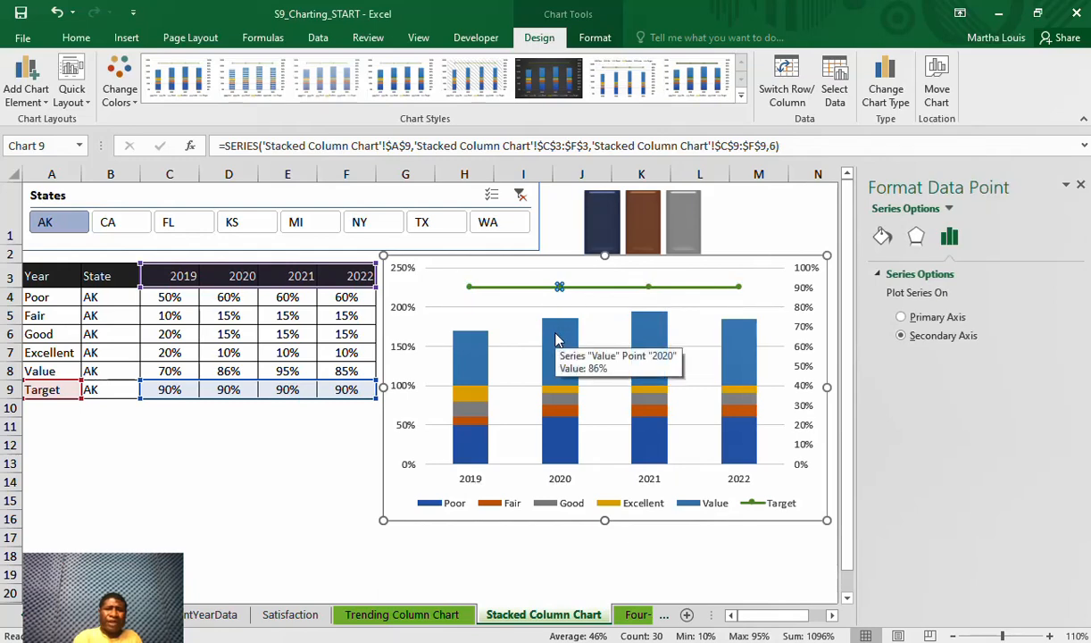
left_click(807, 323)
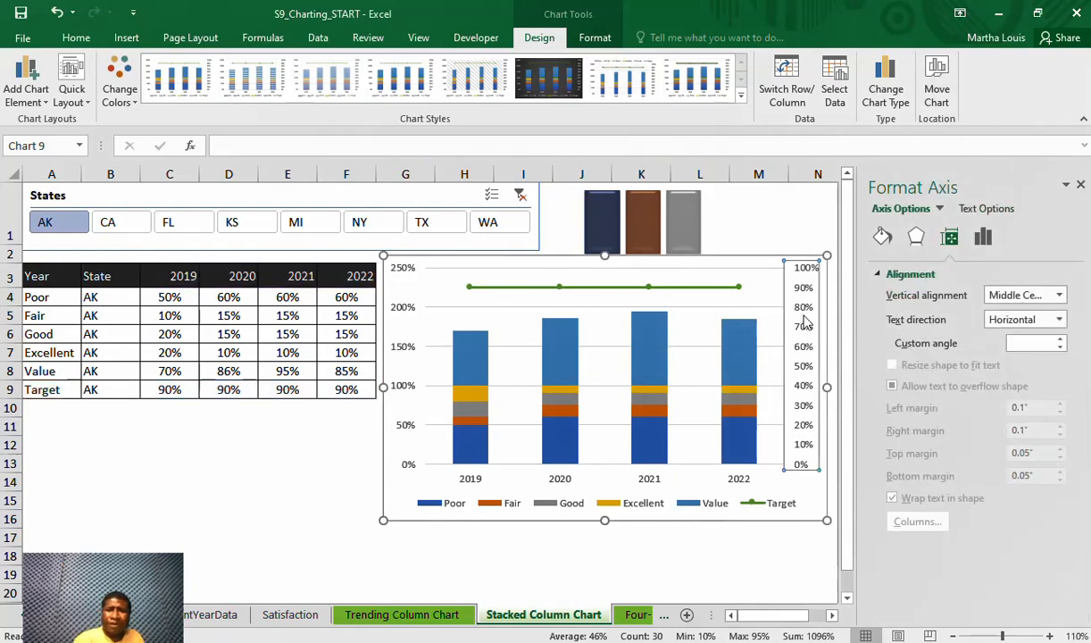
key("Delete")
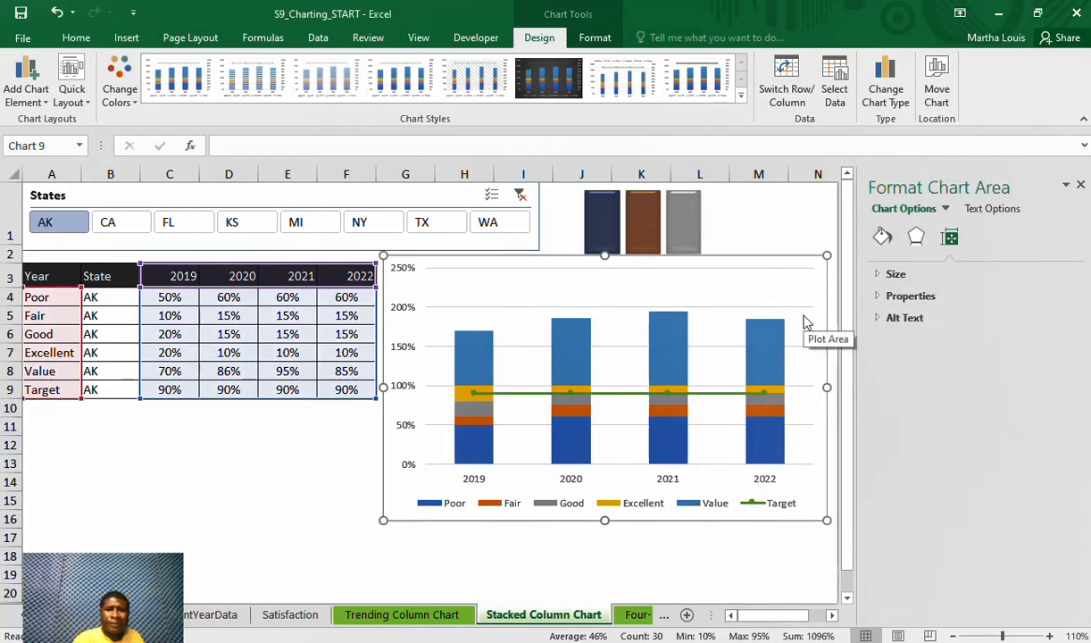
Plot the Value series on the secondary axis and set its gap width to 400%
left_click(574, 371)
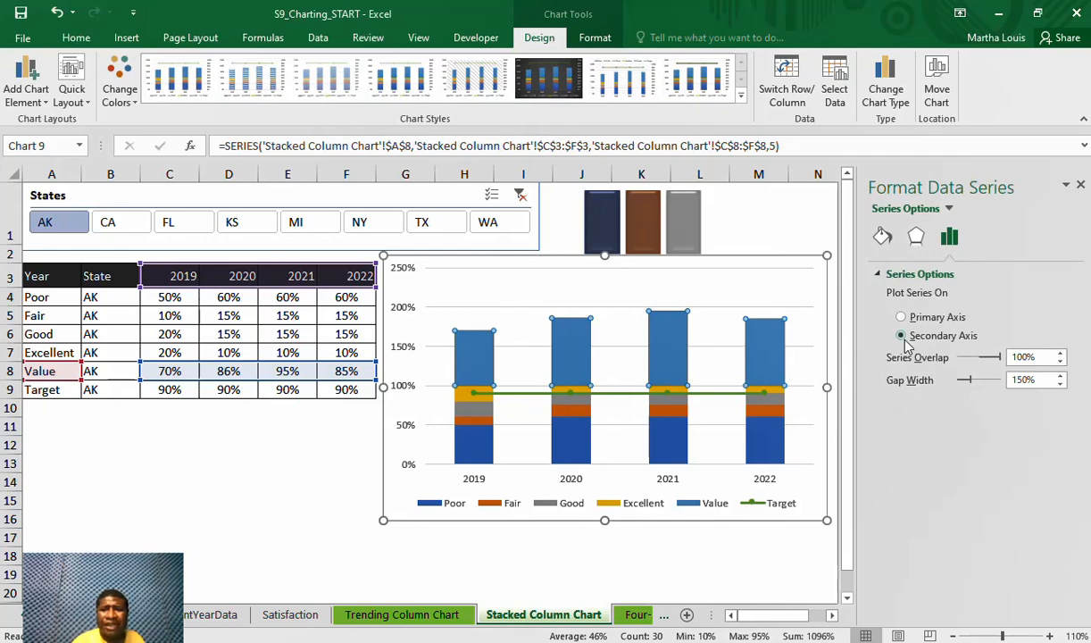
double_click(1022, 380)
key("BackSpace")
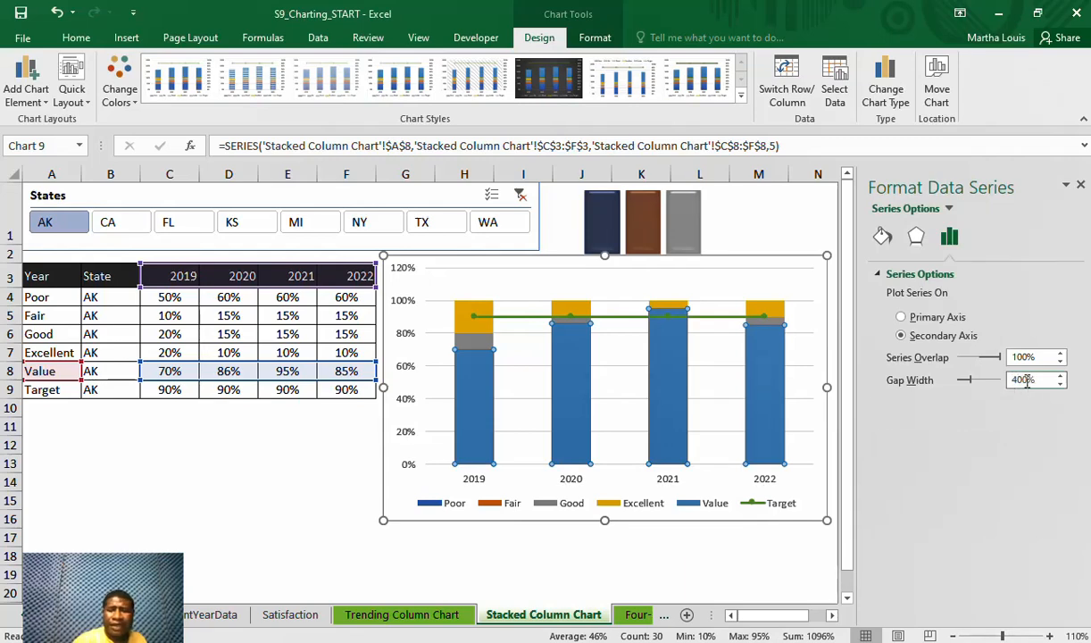
key("Return")
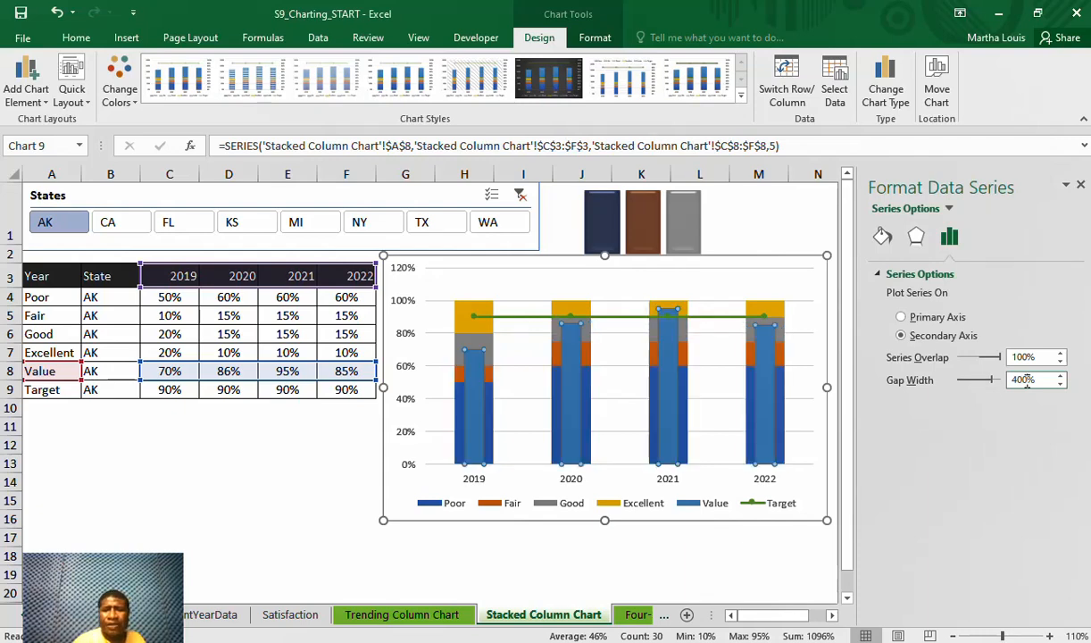
left_click(820, 449)
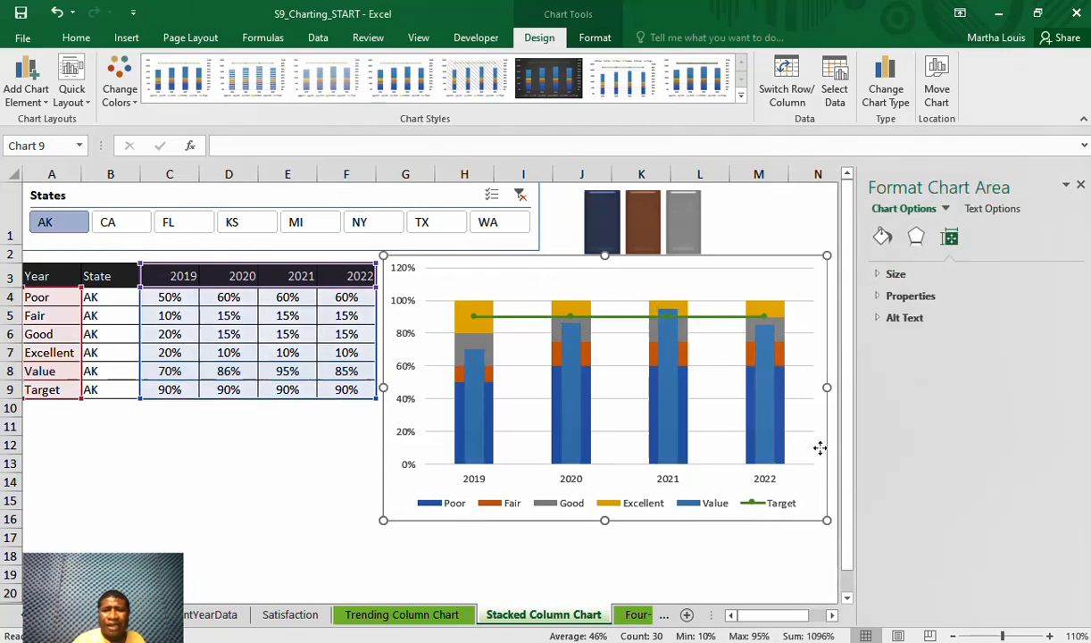
Set the gap width of the stacked rating columns to 100% through the Excellent series
left_click(488, 314)
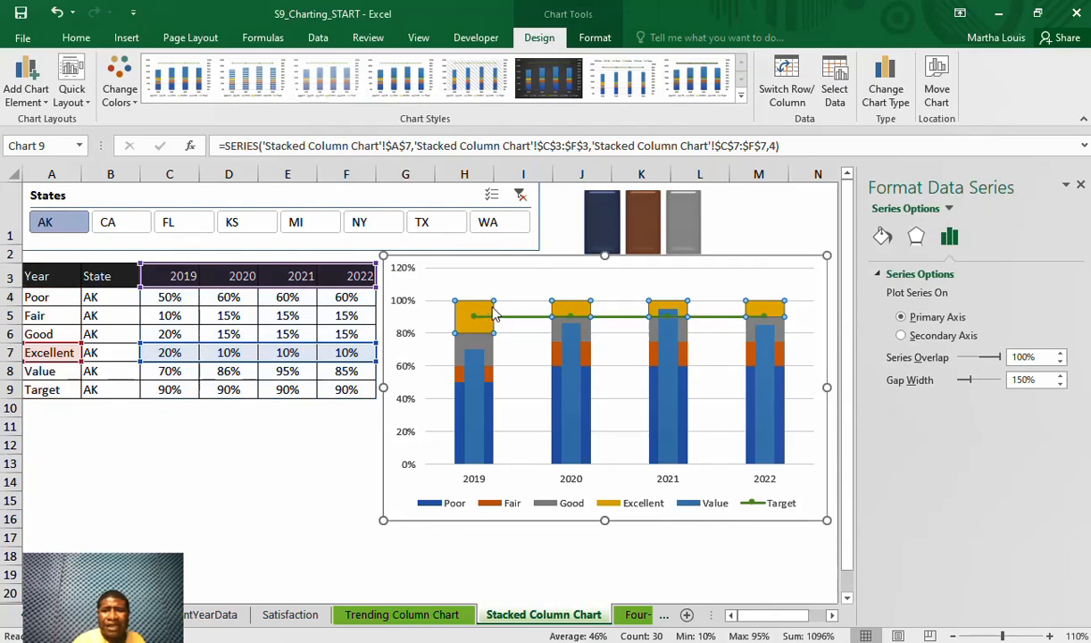
double_click(1035, 381)
key("BackSpace")
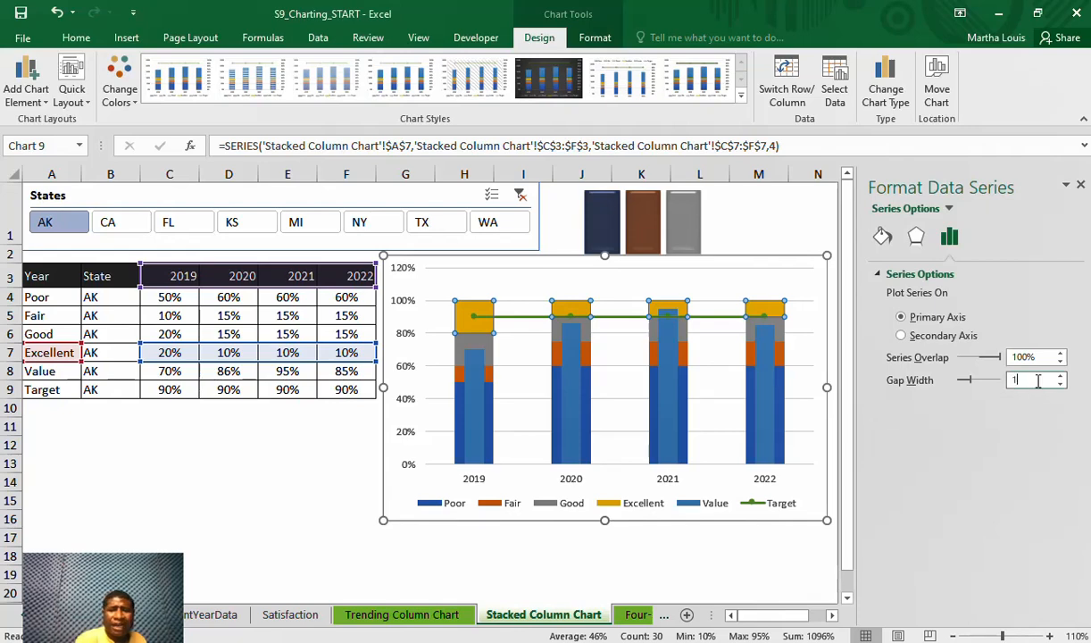
type("100")
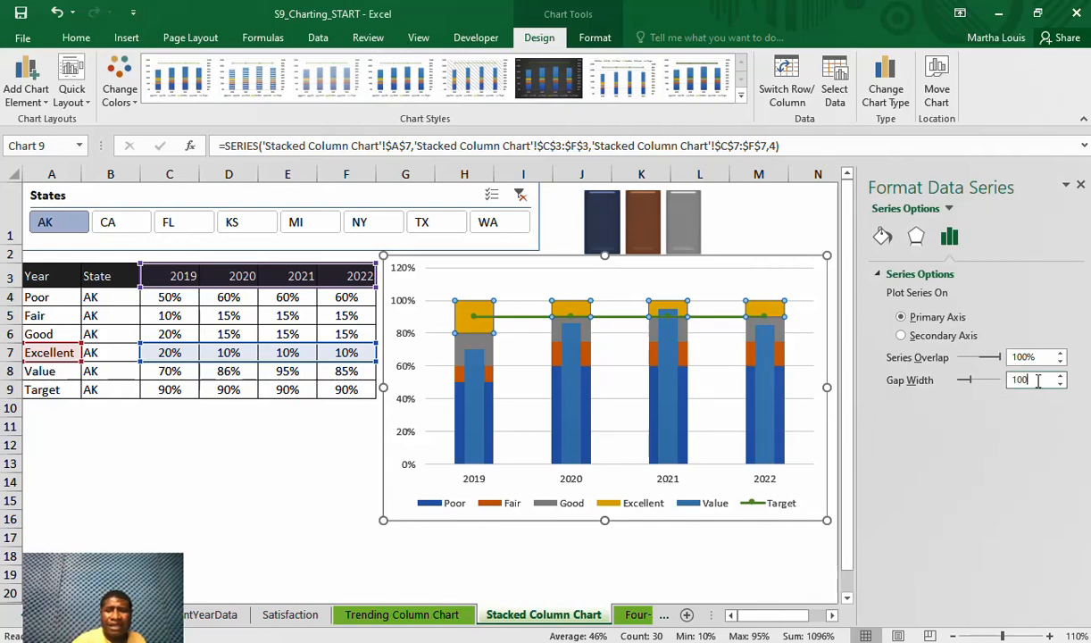
key("Return")
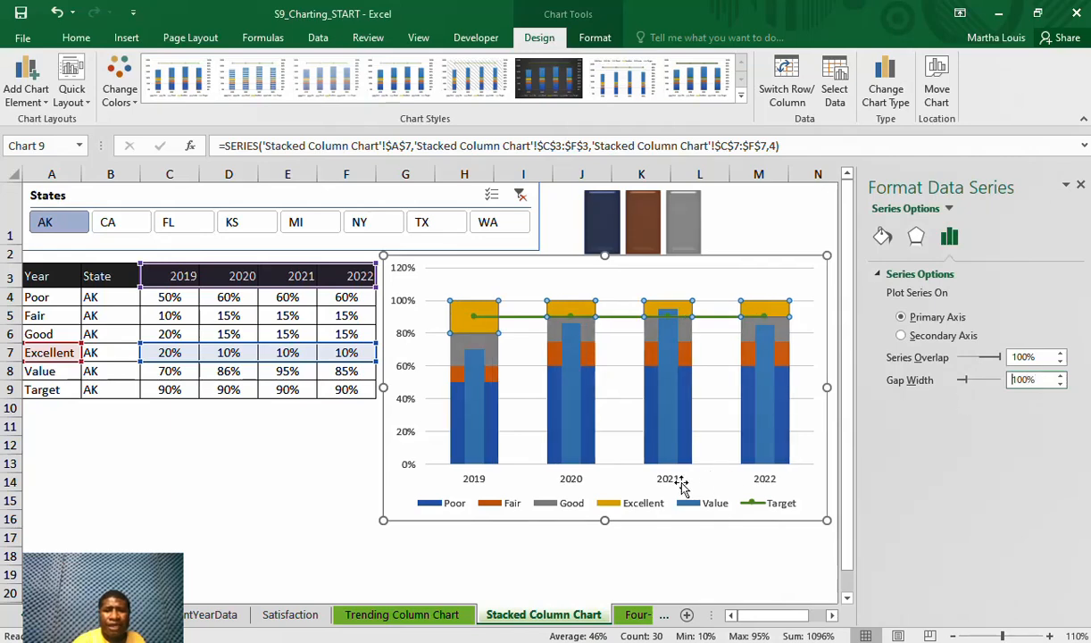
left_click(353, 442)
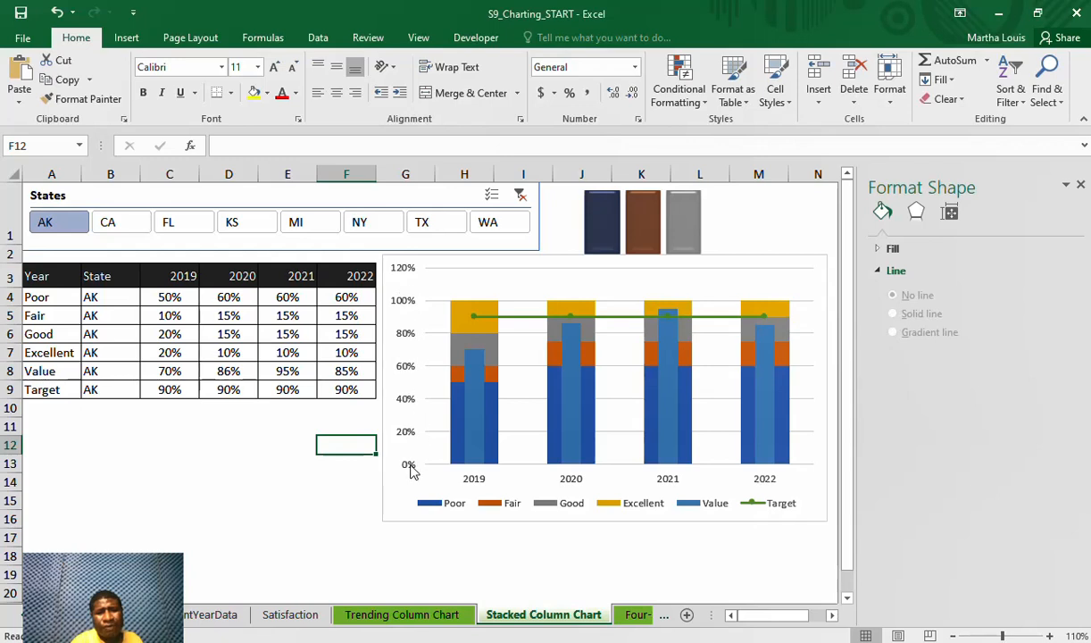
Set the maximum bound of the chart's vertical axis to 1.0
left_click(401, 283)
left_click(402, 286)
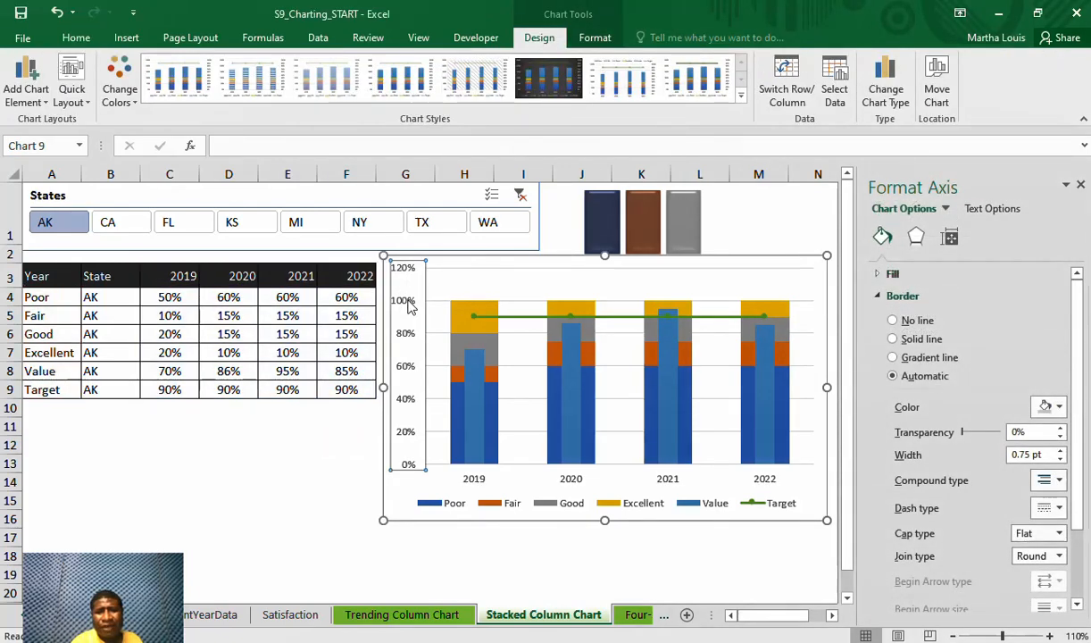
right_click(410, 305)
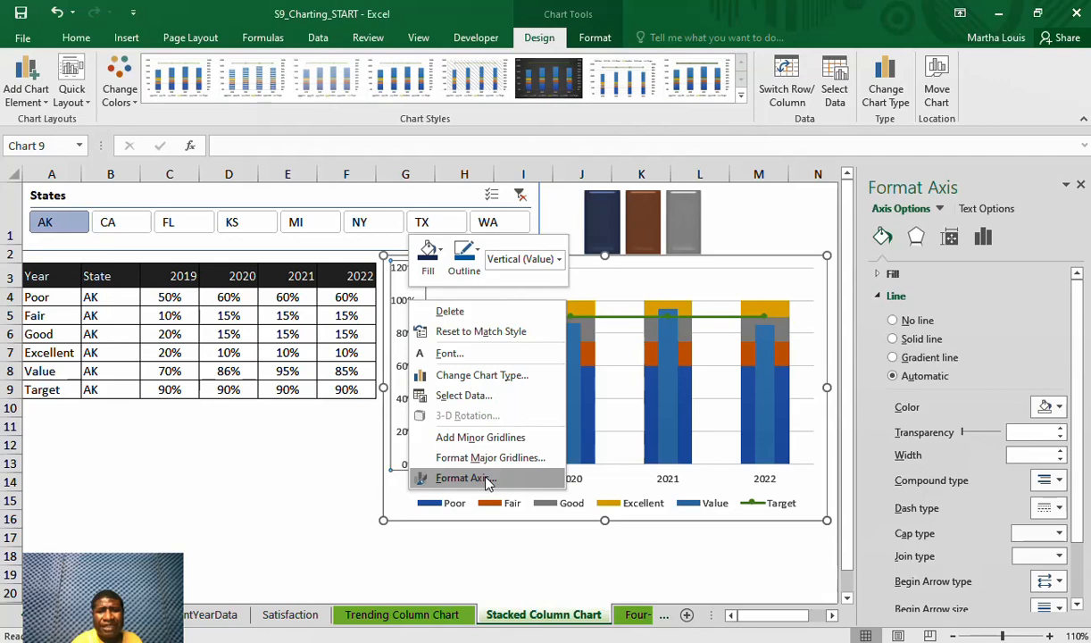
left_click(464, 478)
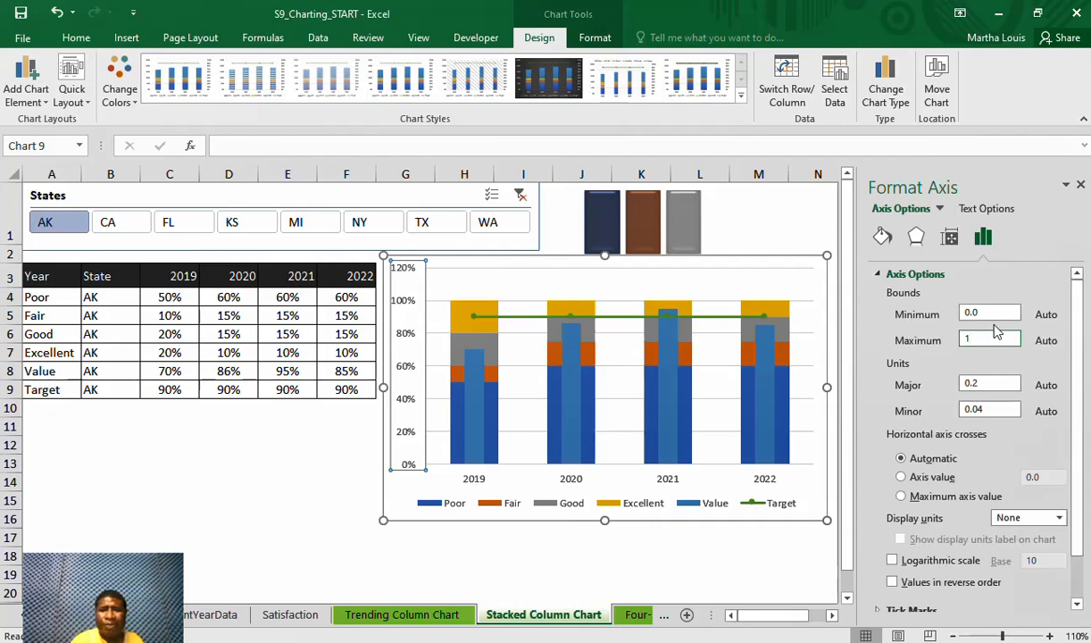
key("Return")
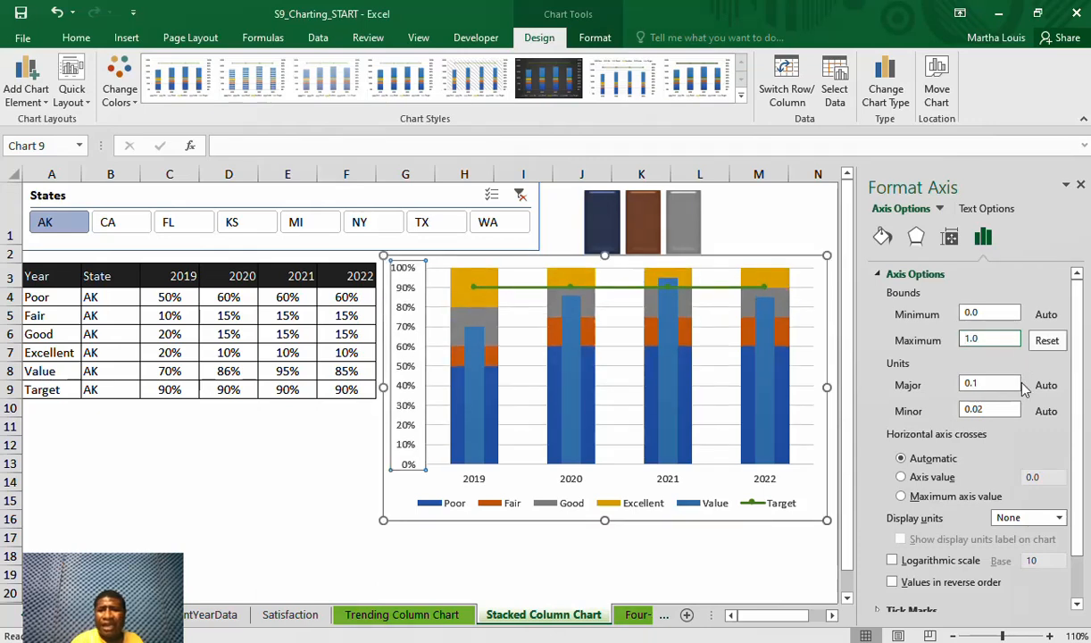
Set the vertical axis major unit to 0.2 and close the axis formatting options
left_click(996, 384)
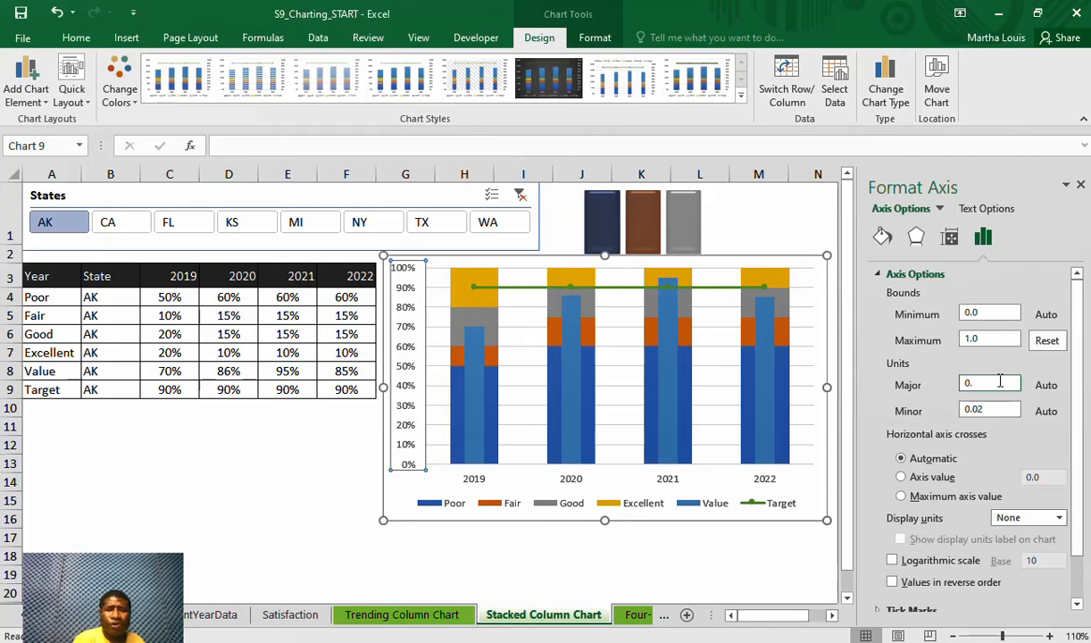
key("Return")
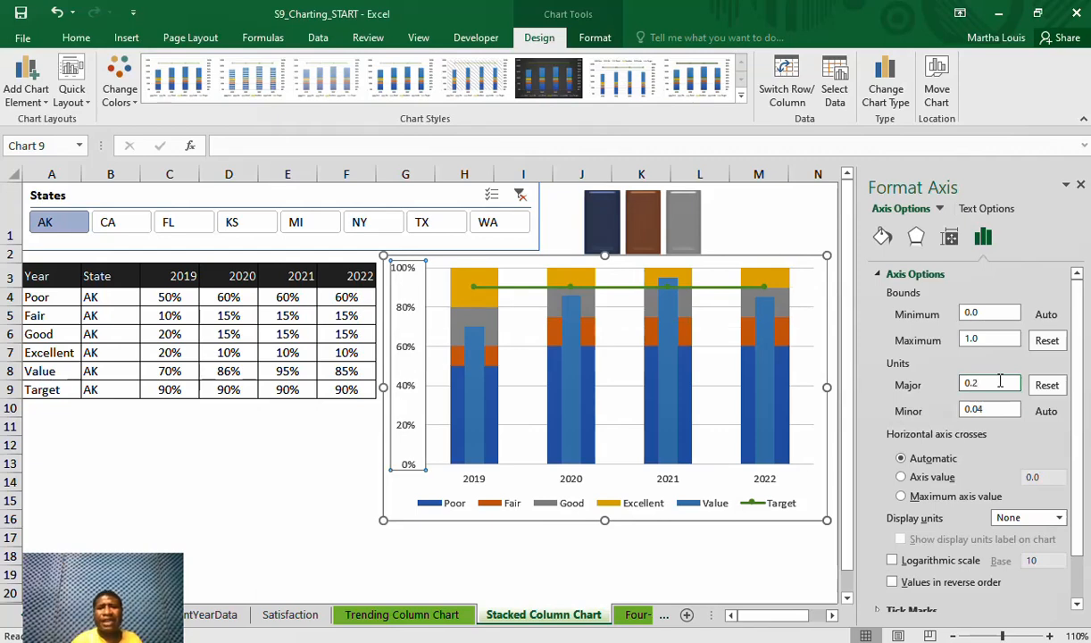
left_click(396, 496)
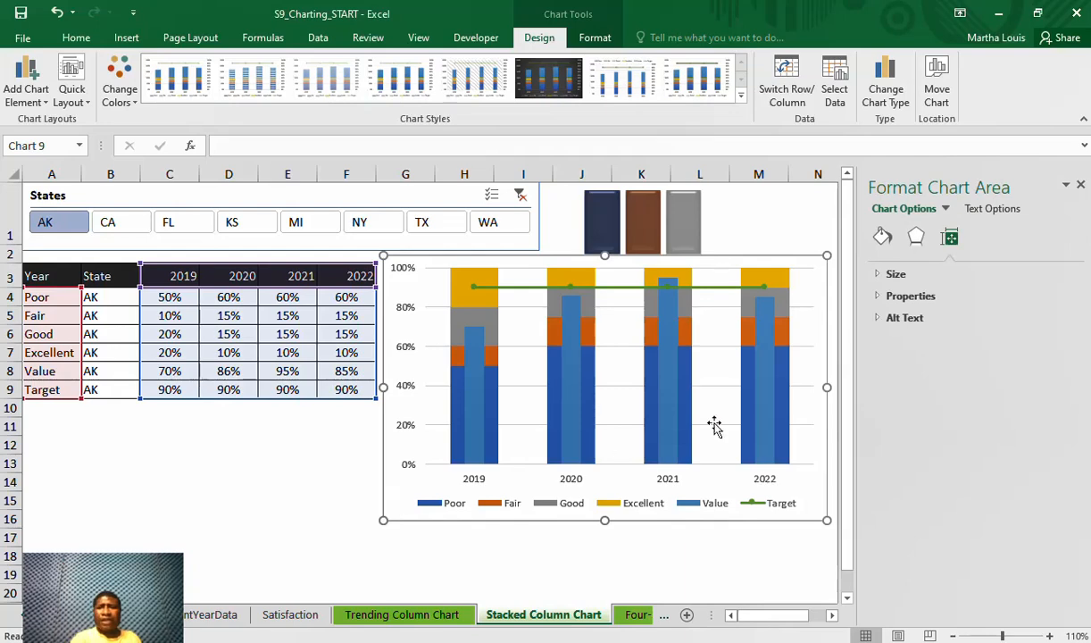
left_click(1081, 185)
Move the whole chart slightly to the right, leaving a gap between it and the data table
mouse_move(814, 271)
left_mouse_down()
mouse_move(843, 270)
mouse_move(823, 272)
left_mouse_up()
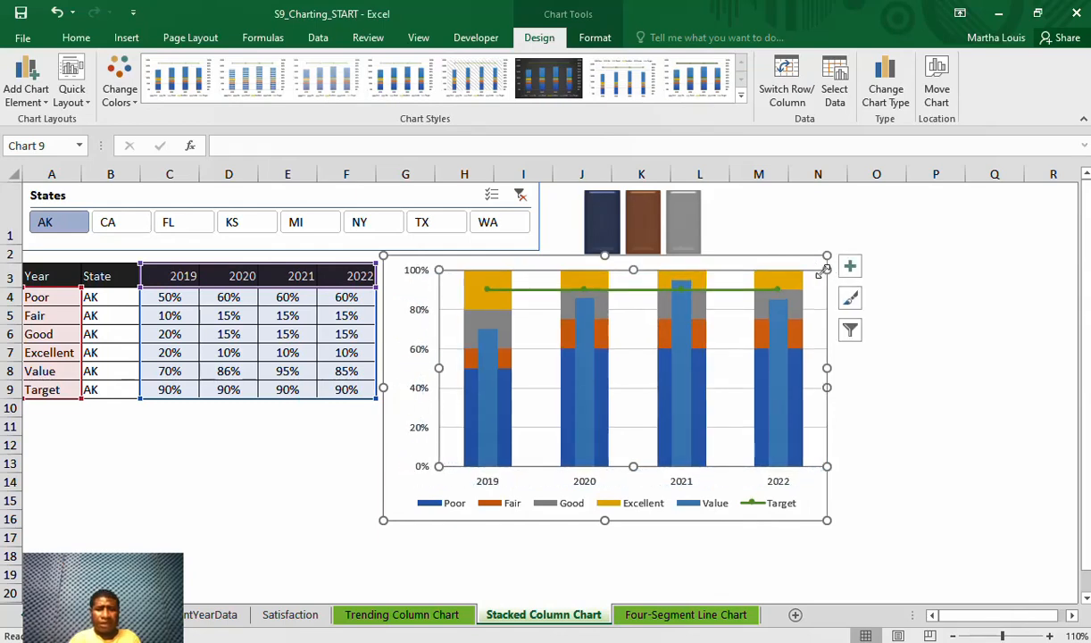
key("ctrl+z")
left_click(821, 276)
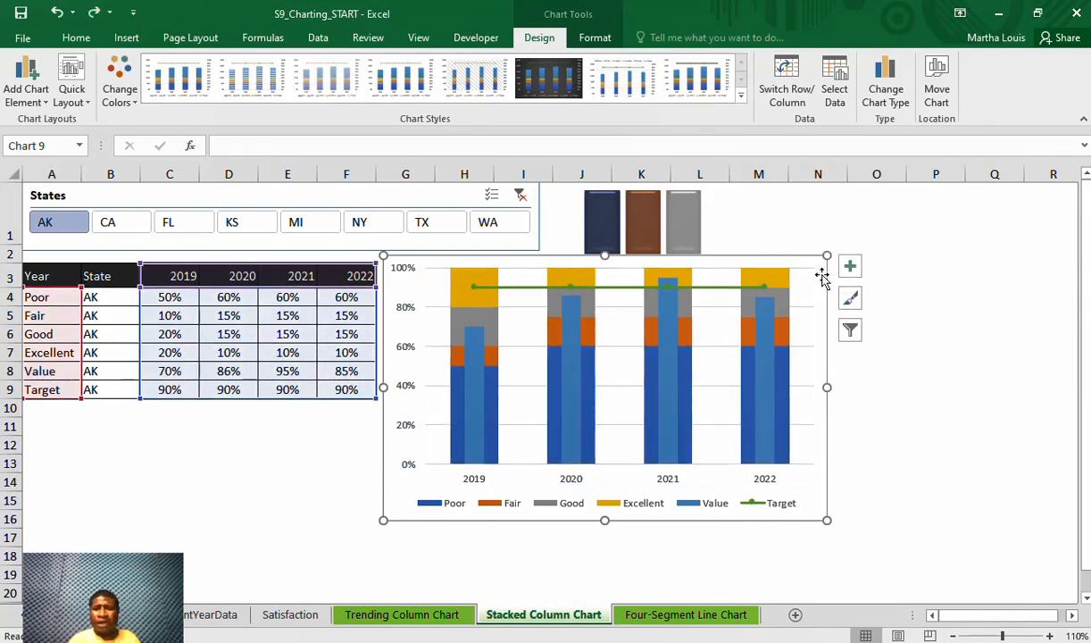
left_click_drag(823, 268, 864, 272)
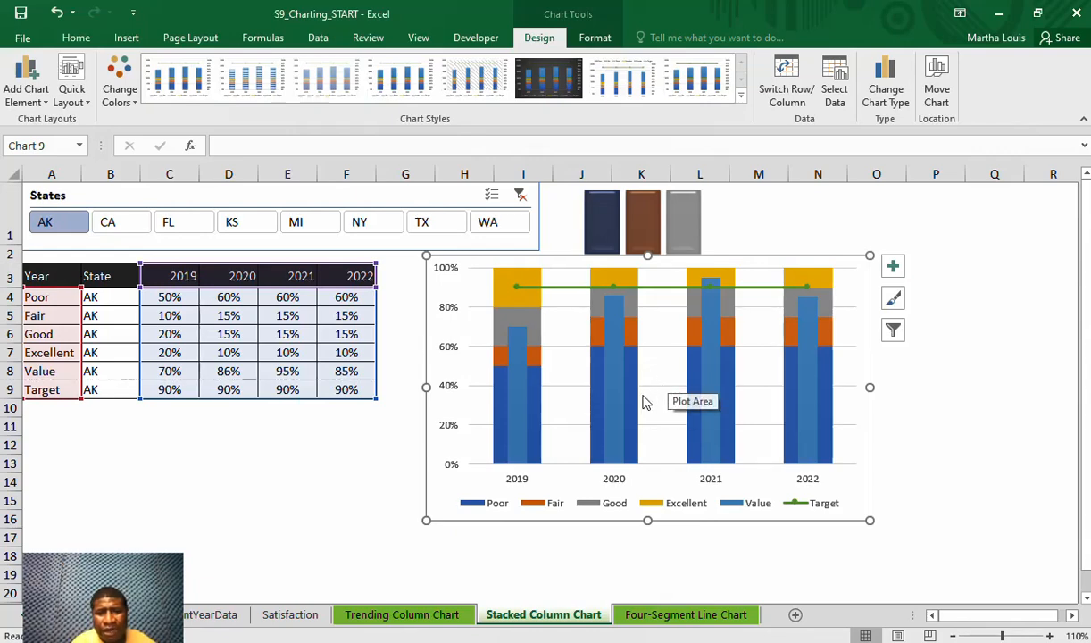
Give the Poor series a solid border in Green, Accent 6, Darker 25%
left_click(541, 403)
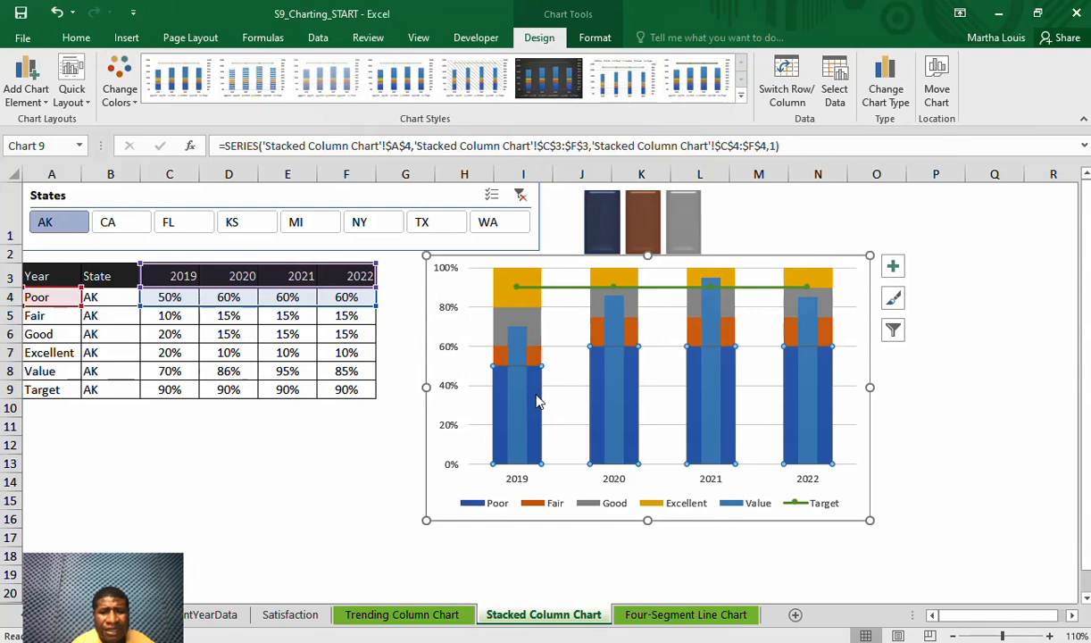
right_click(537, 403)
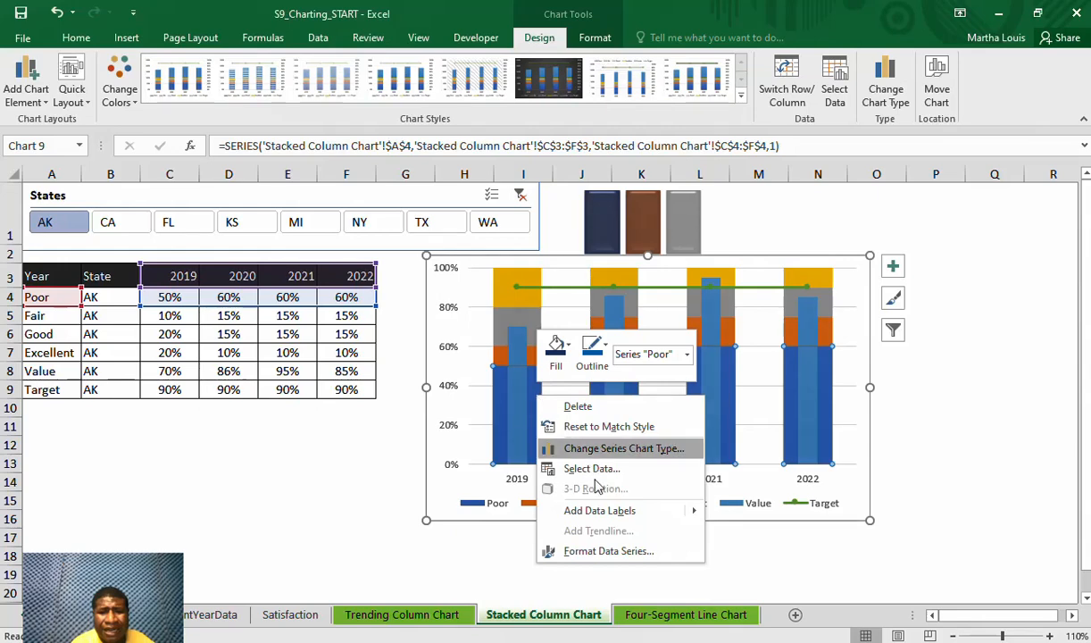
left_click(608, 551)
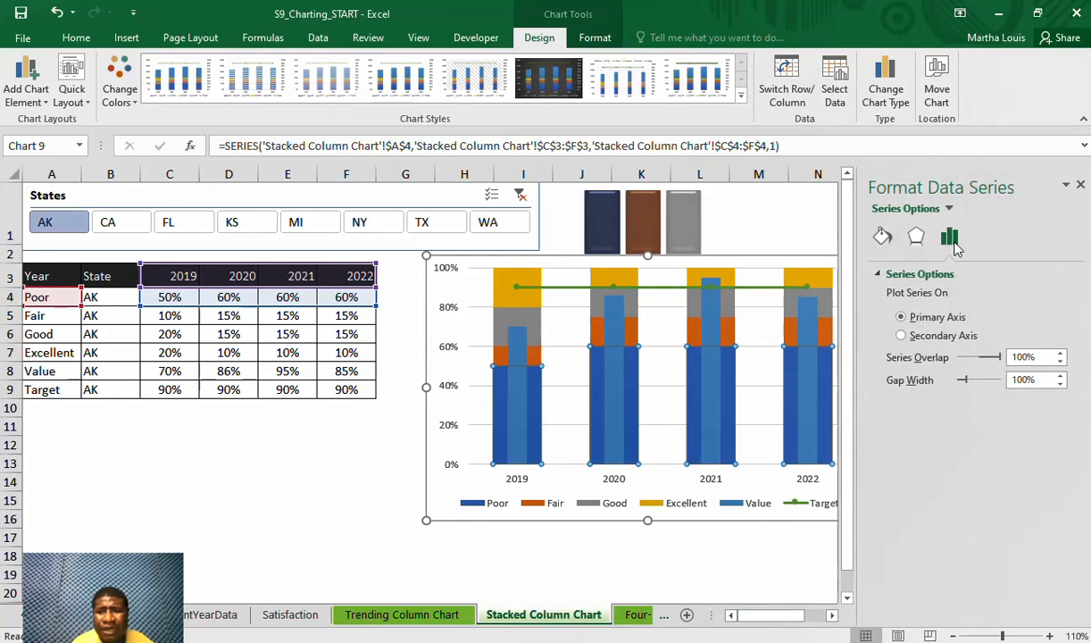
left_click(882, 237)
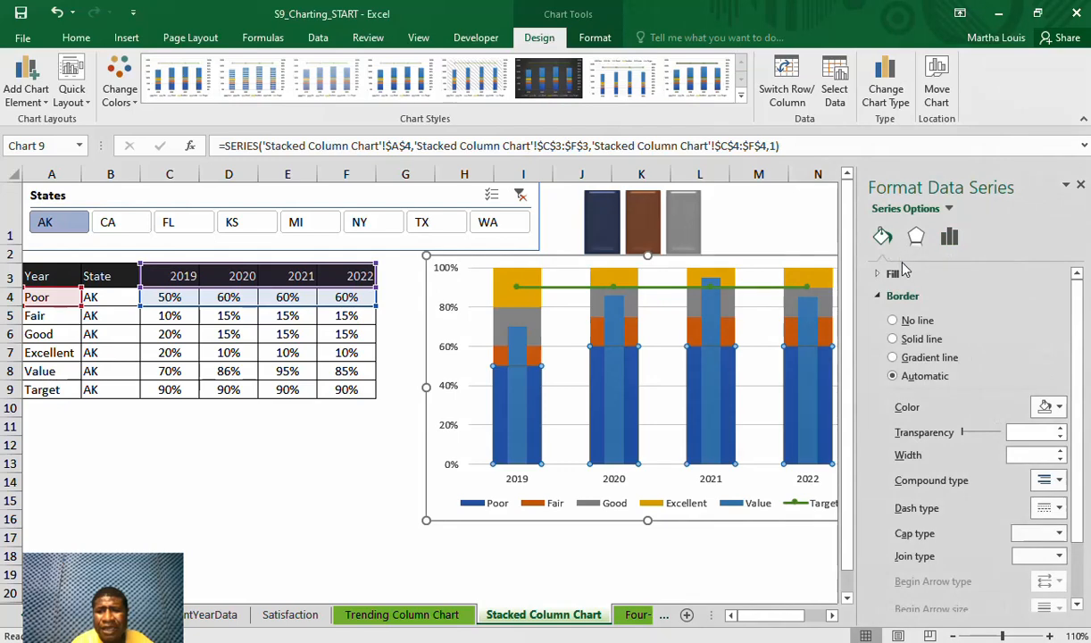
left_click(1060, 411)
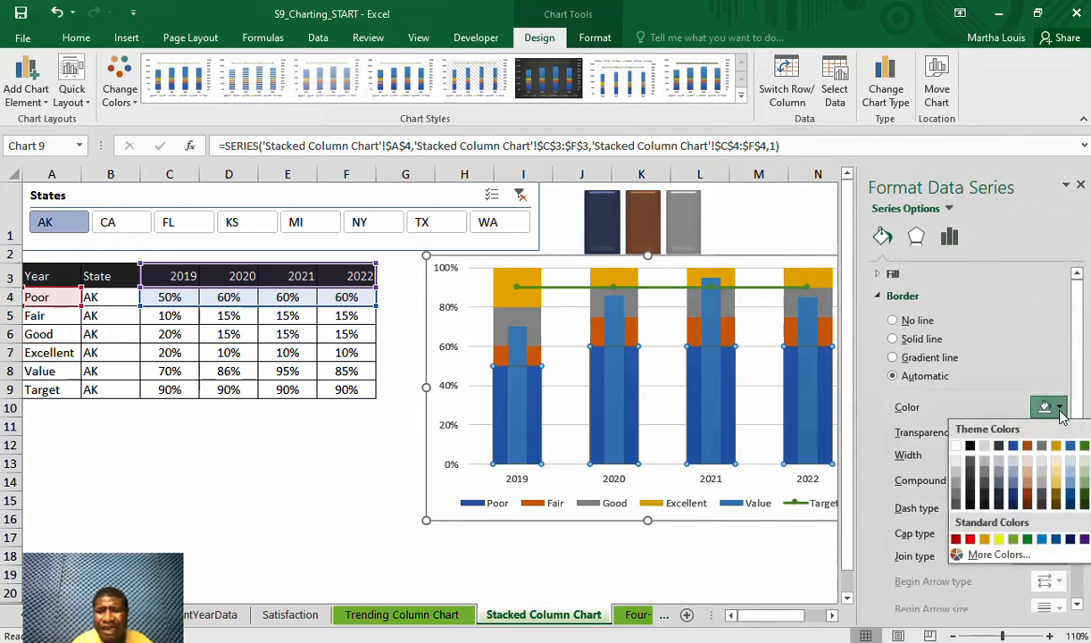
left_click(1084, 497)
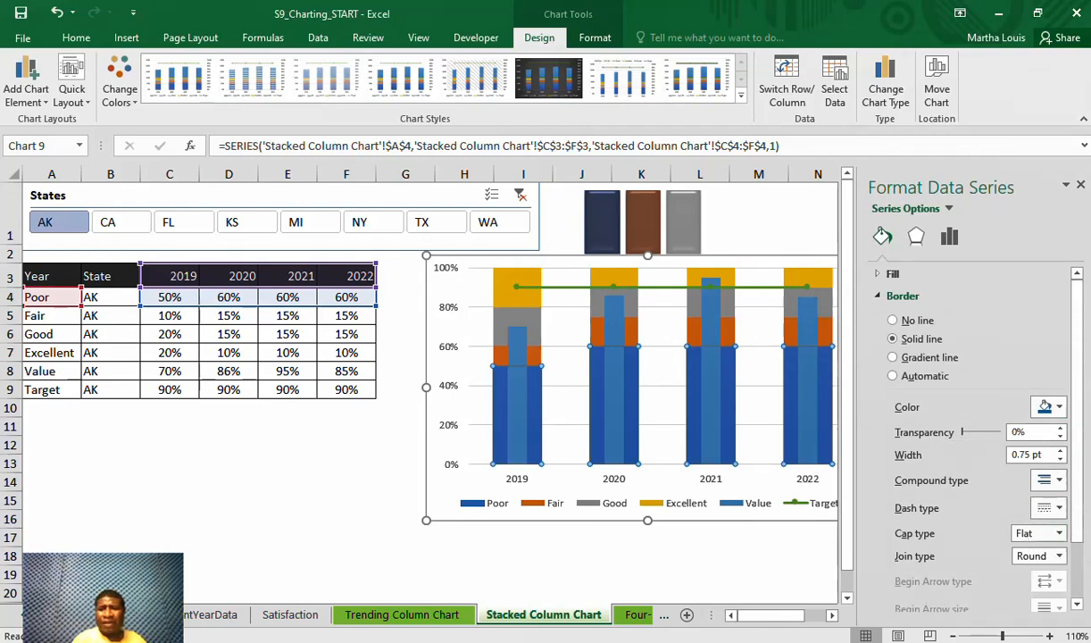
left_click(1059, 409)
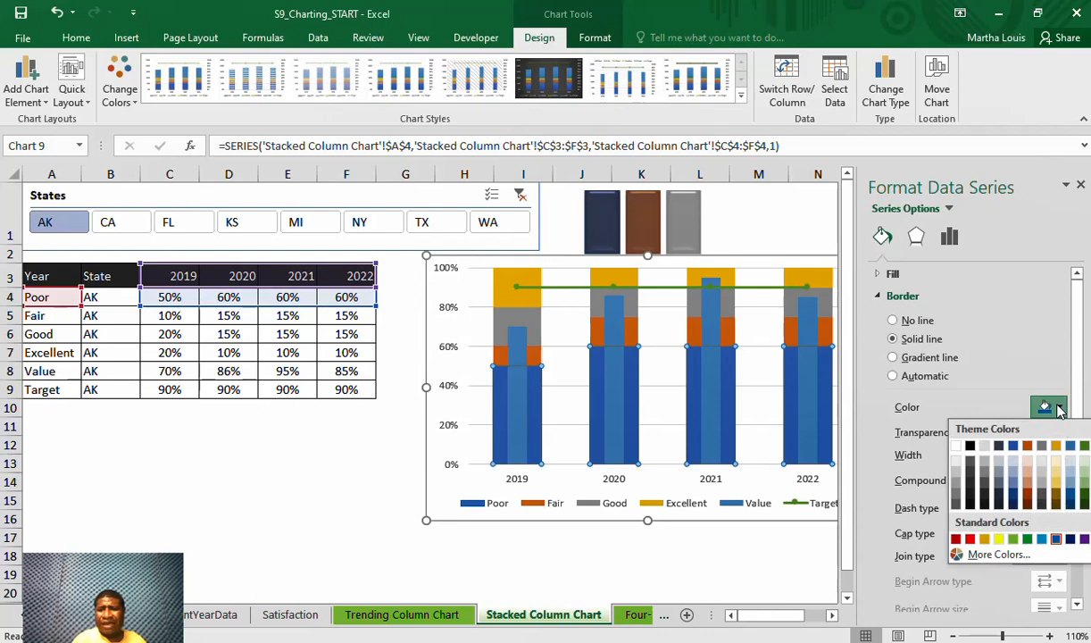
left_click(1084, 497)
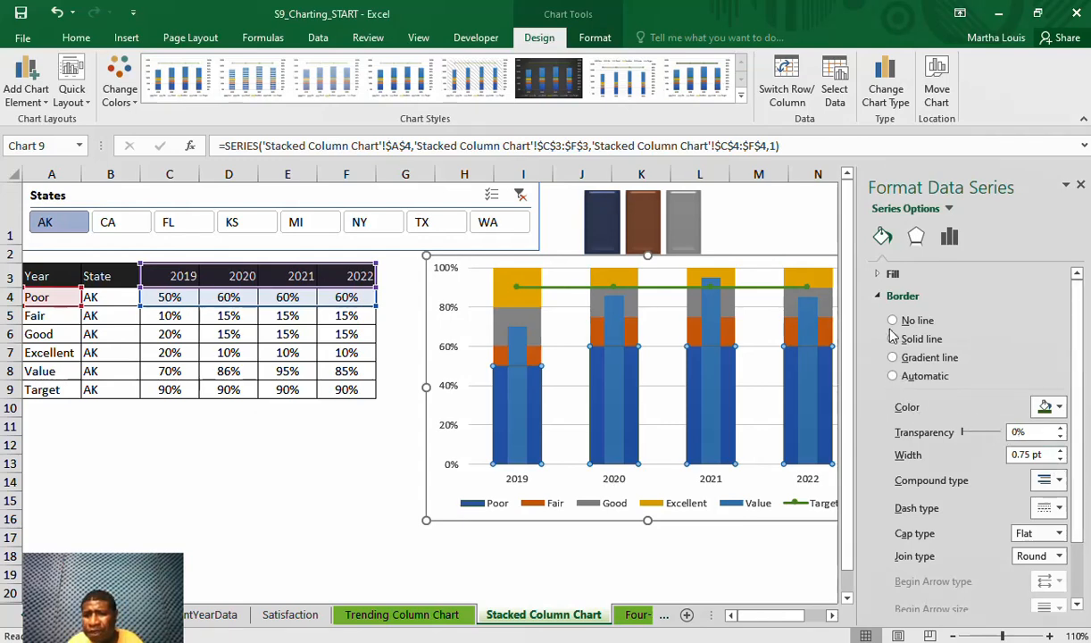
Fill the Poor series columns with a solid dark green shade of Accent 6
left_click(880, 273)
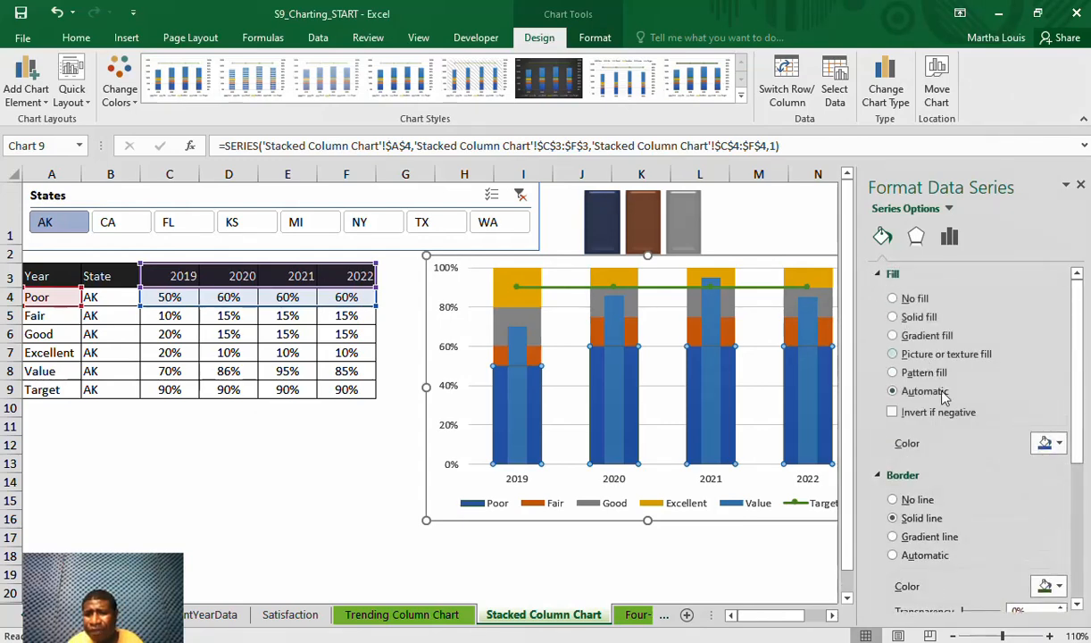
left_click(1050, 443)
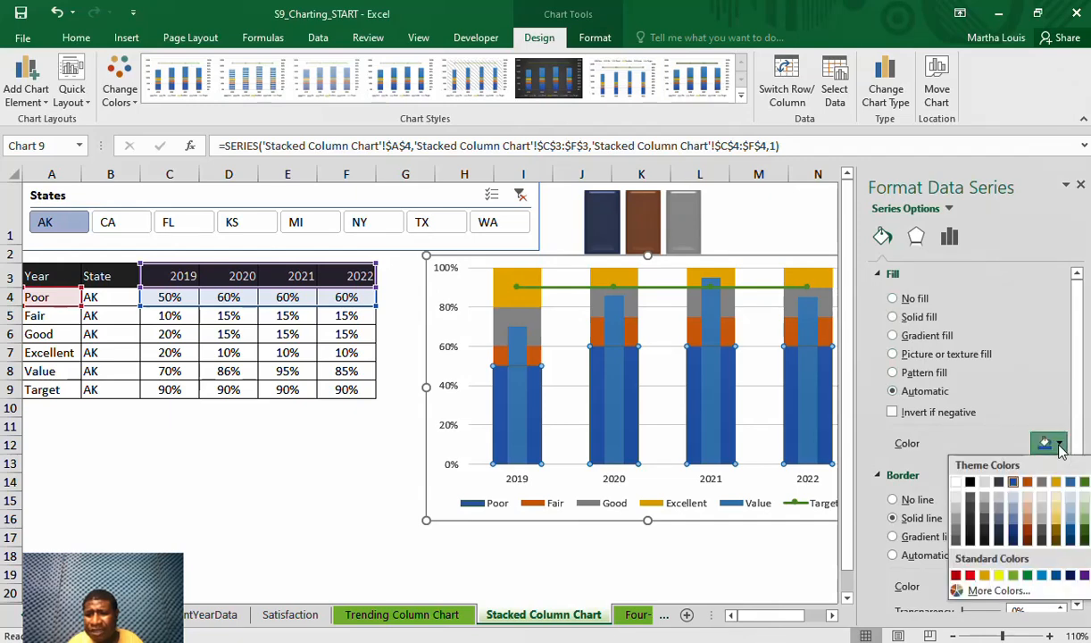
left_click(1083, 527)
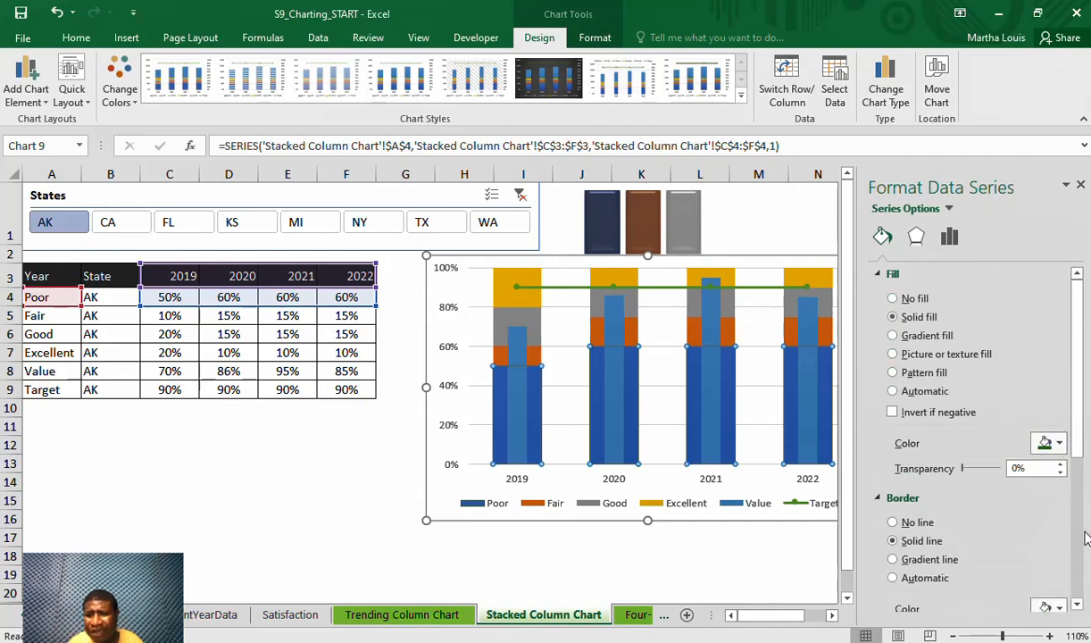
Fill the Fair series columns with Green, Accent 6, Lighter 40%
left_click(532, 357)
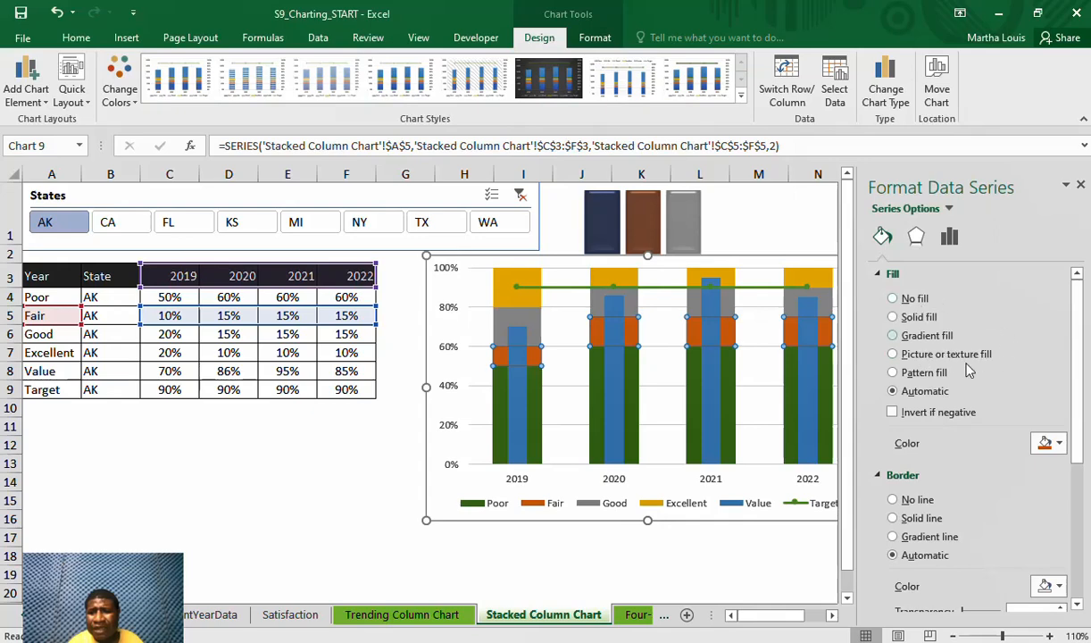
left_click(1059, 443)
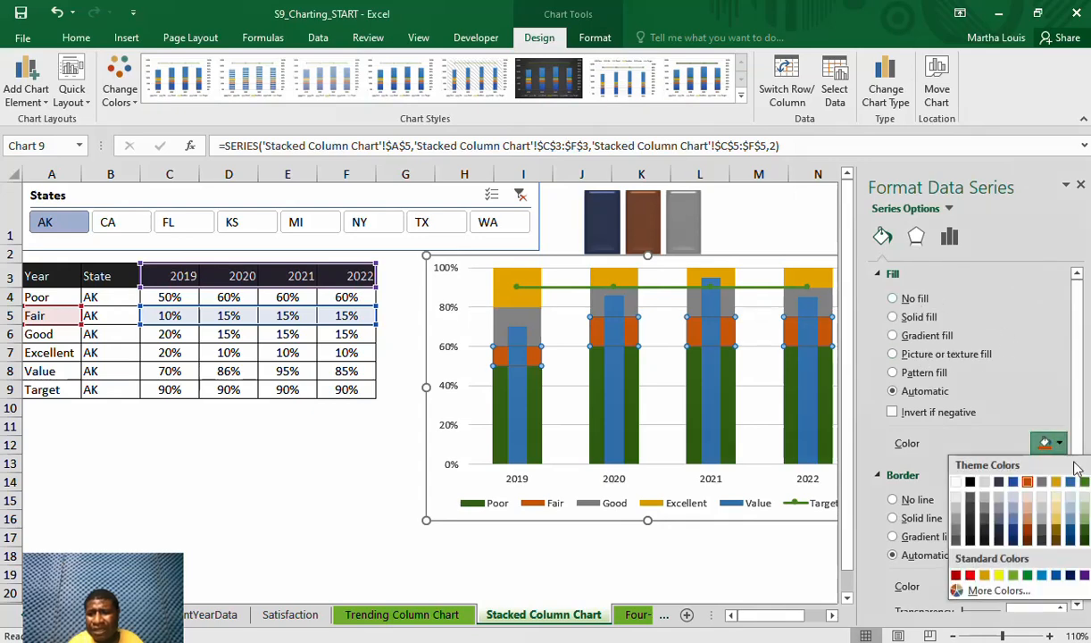
left_click(1084, 520)
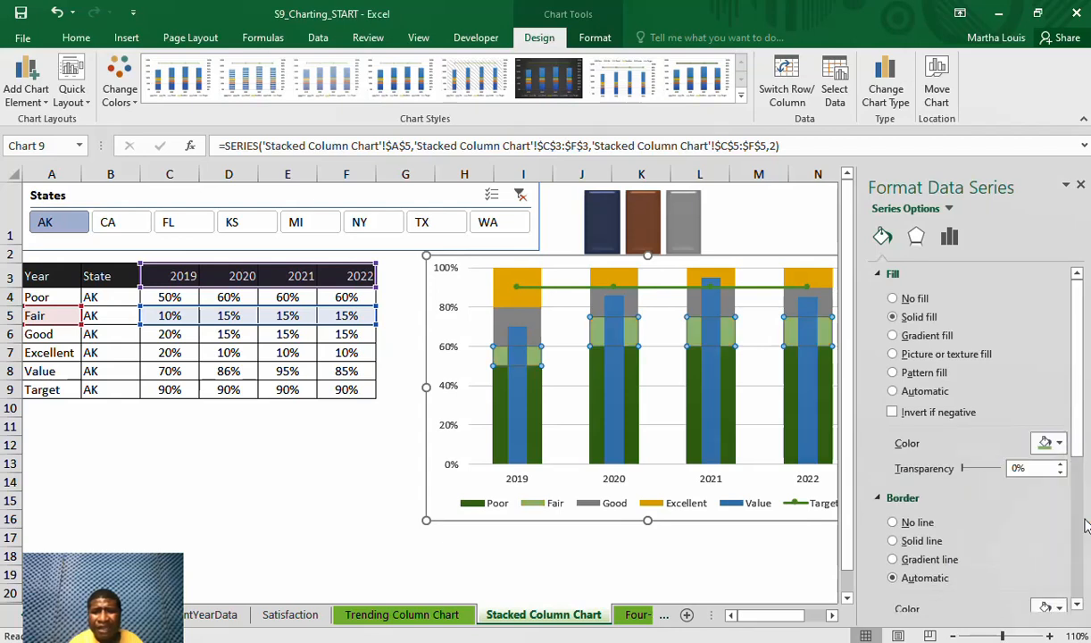
Fill the Good series columns with Green, Accent 6, Lighter 60%
left_click(525, 333)
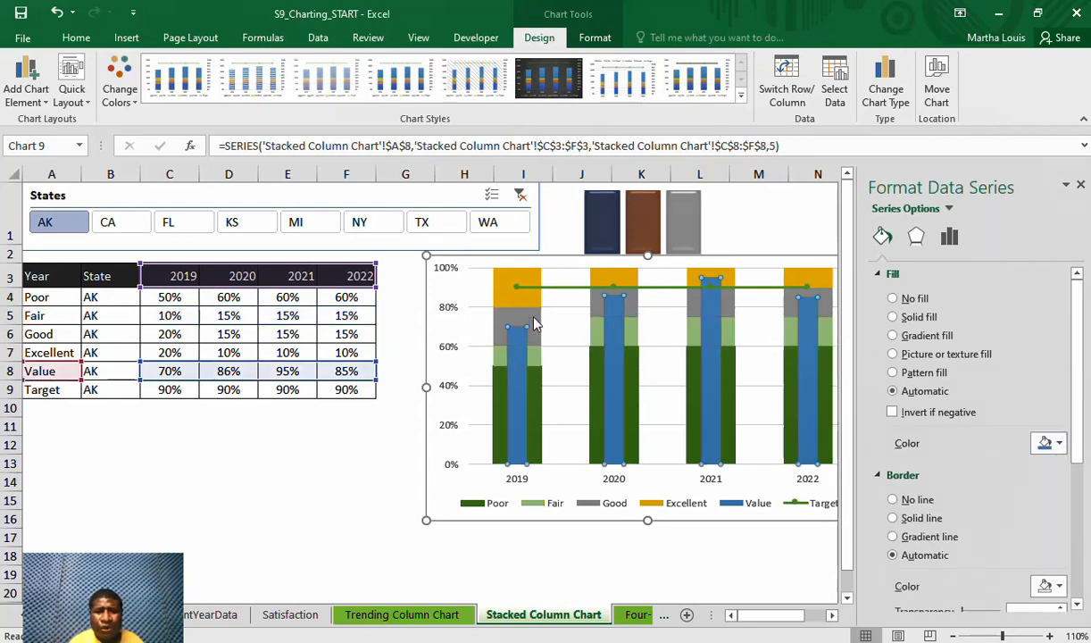
left_click(533, 323)
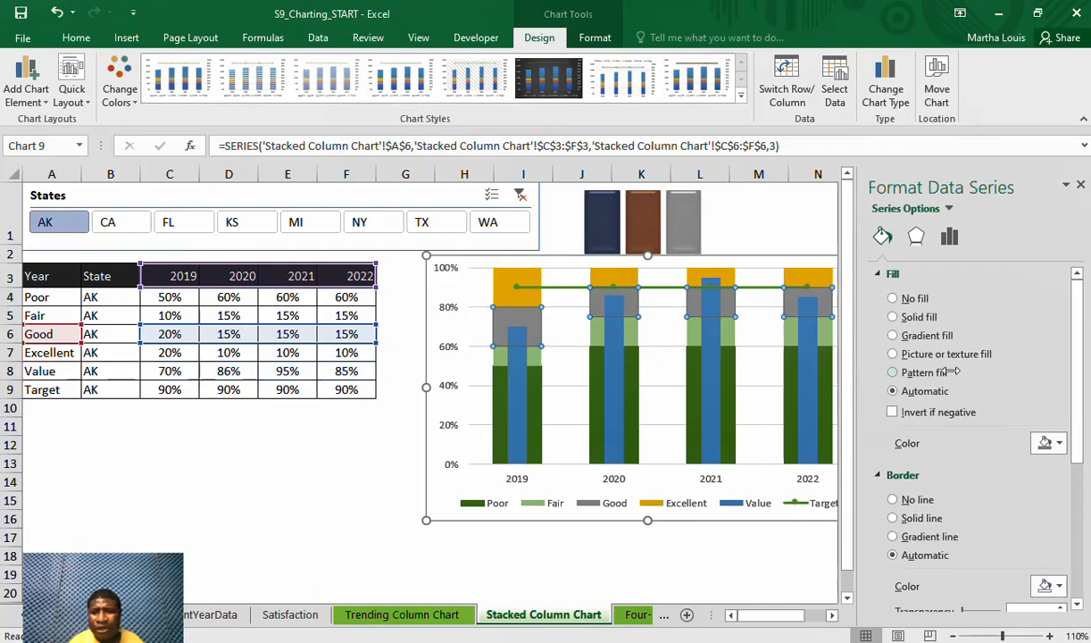
left_click(1060, 444)
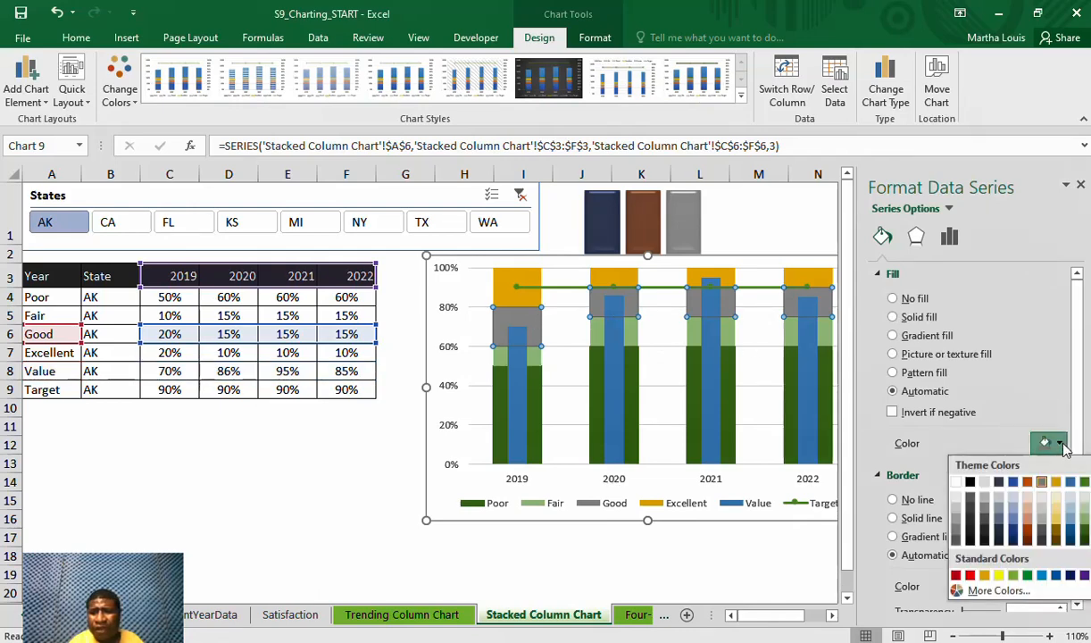
left_click(1084, 513)
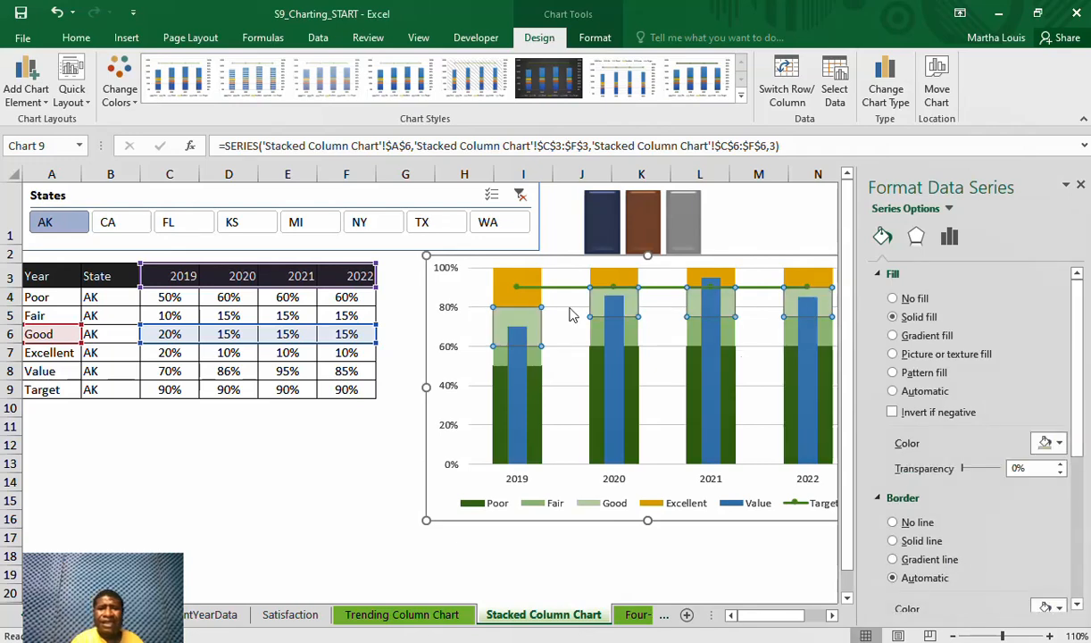
Fill the Excellent series columns with Green, Accent 6, Lighter 80%
left_click(531, 300)
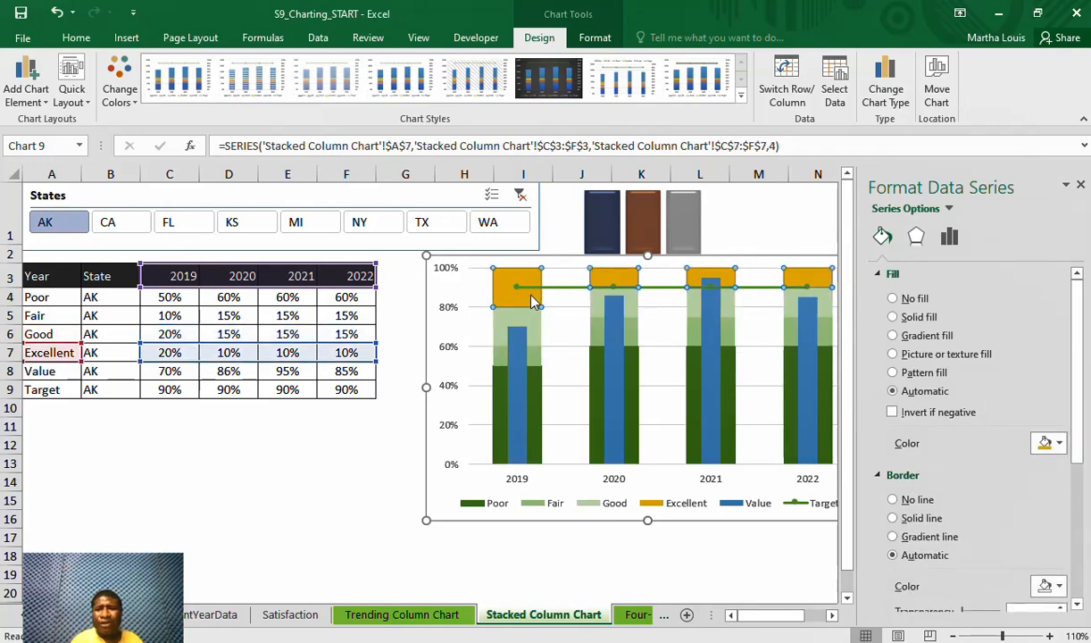
left_click(1060, 447)
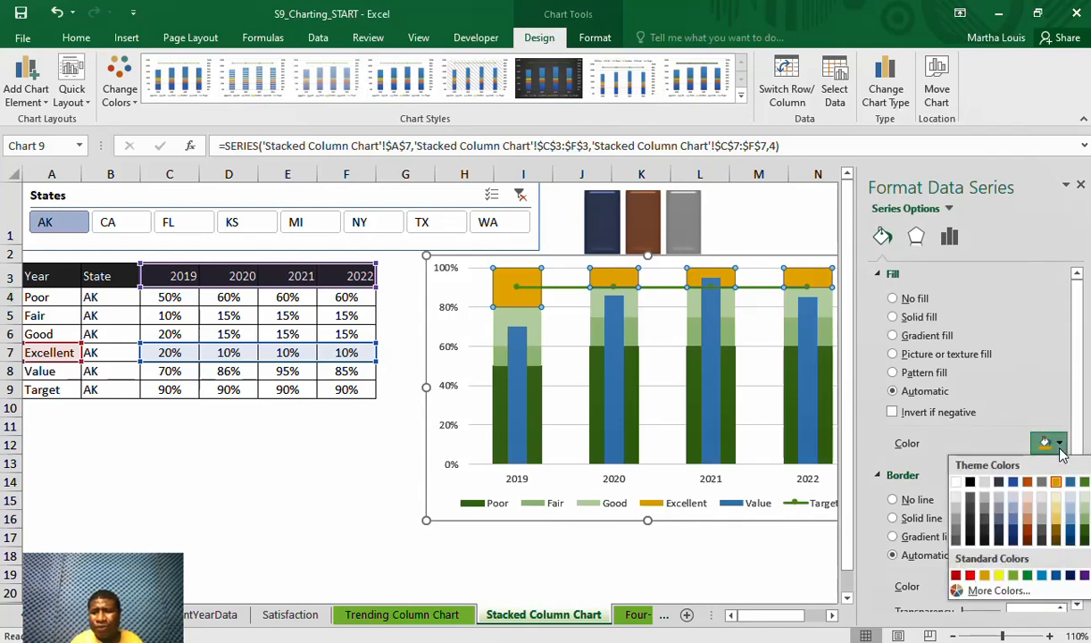
left_click(1085, 498)
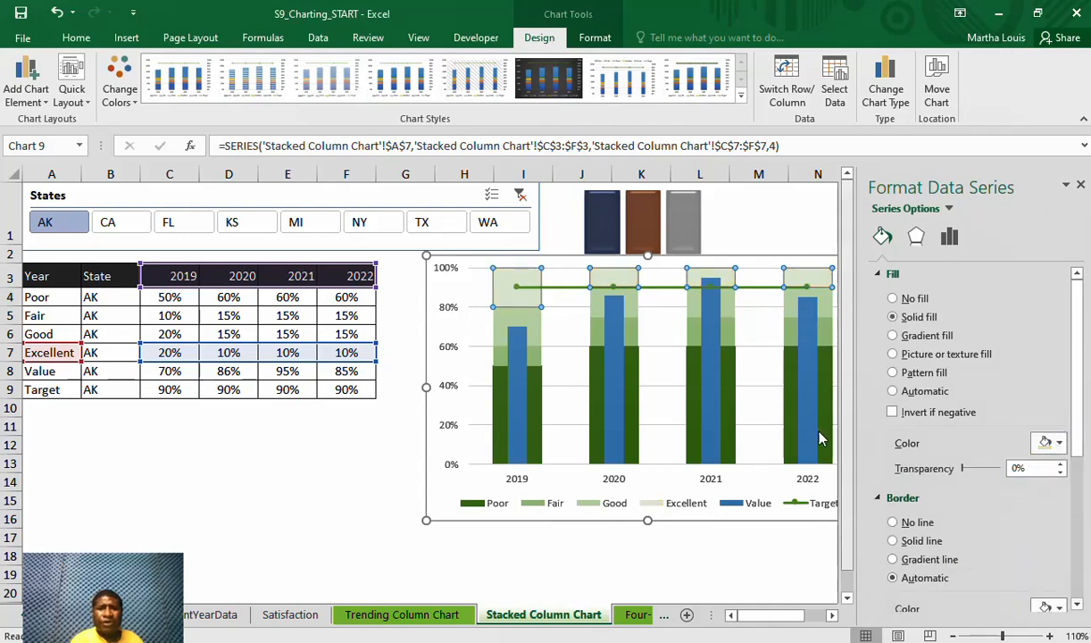
Fill the narrow Value series columns with Green, Accent 6, Darker 50% and close the formatting options
left_click(516, 388)
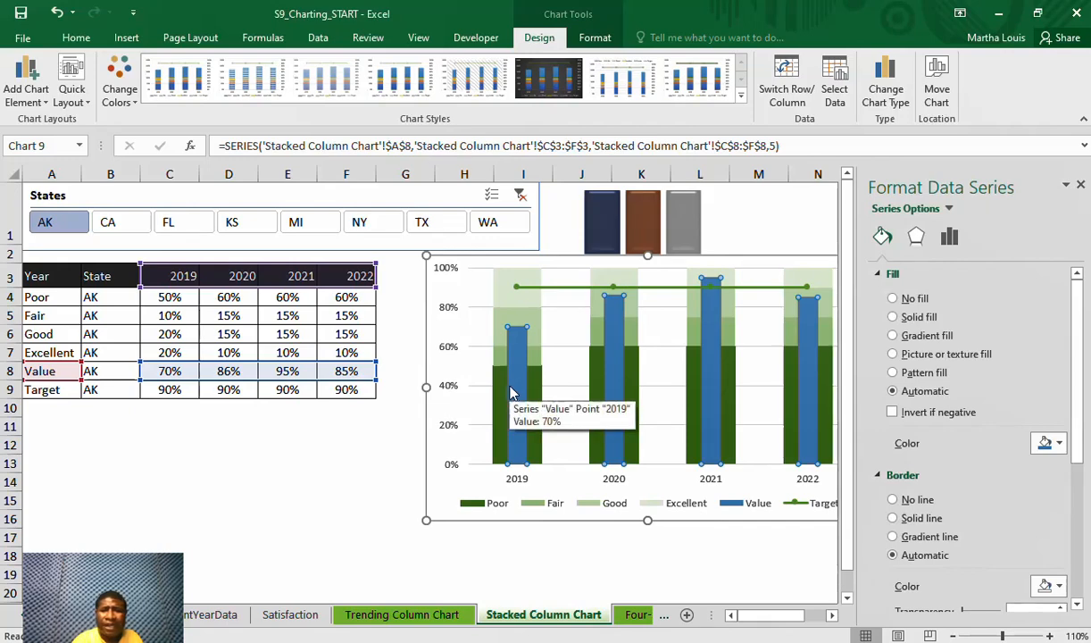
left_click(1058, 444)
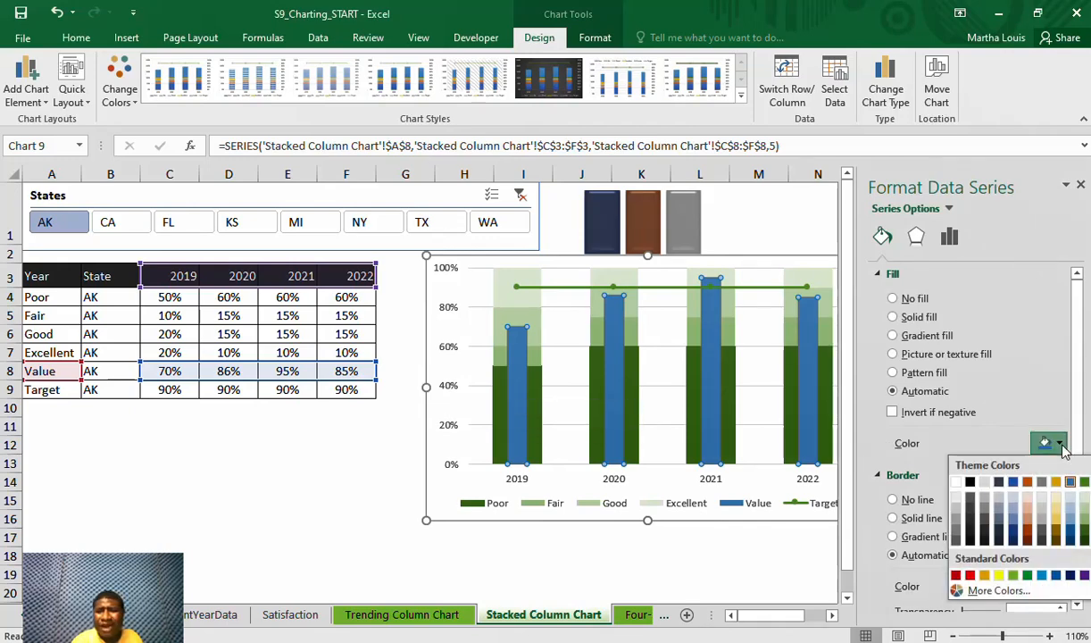
left_click(1084, 541)
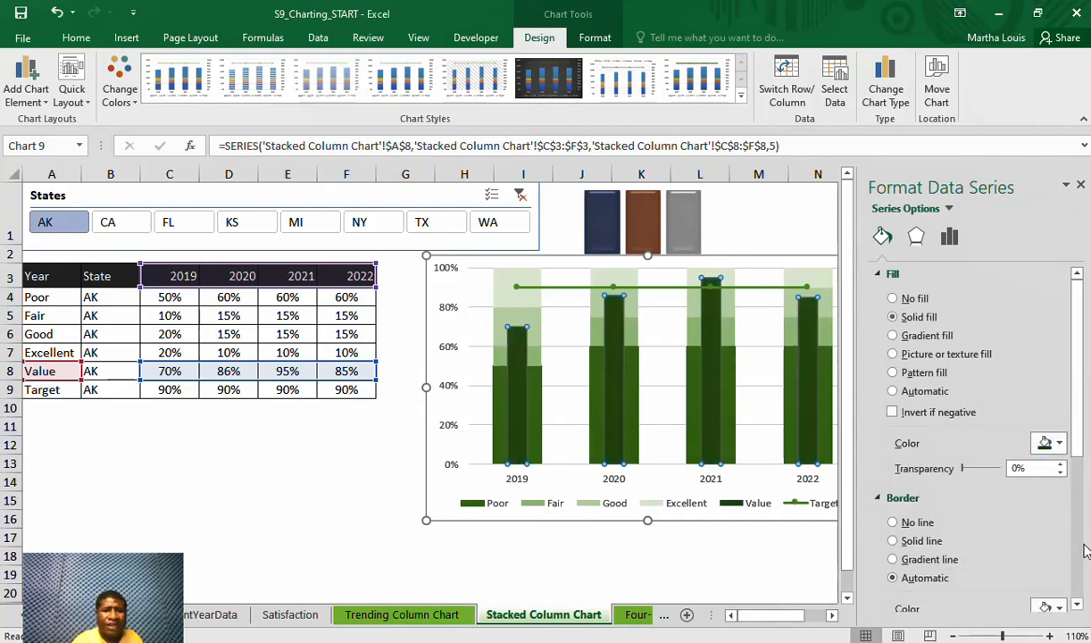
left_click(1081, 184)
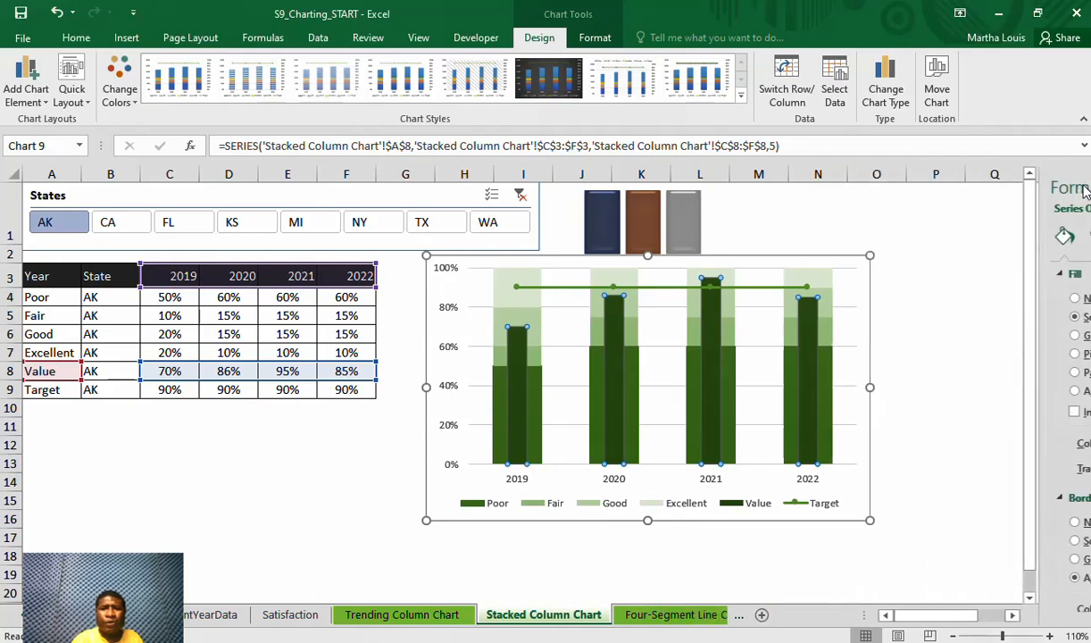
Check the shading of the Poor, Fair, Good, Excellent and Value series by selecting each one in the chart
left_click(726, 435)
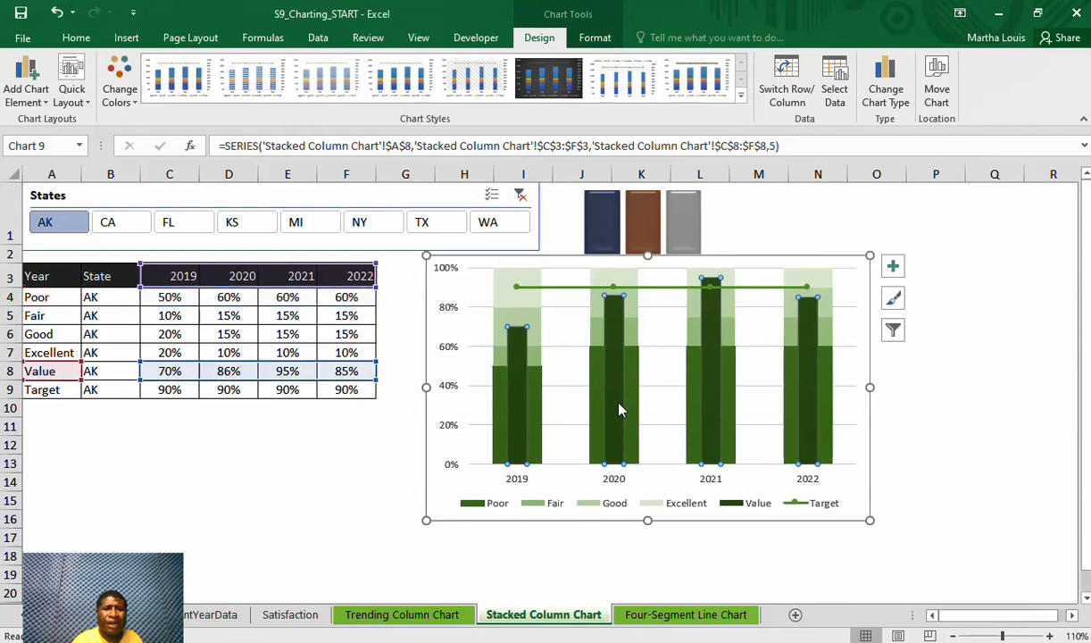
left_click(534, 420)
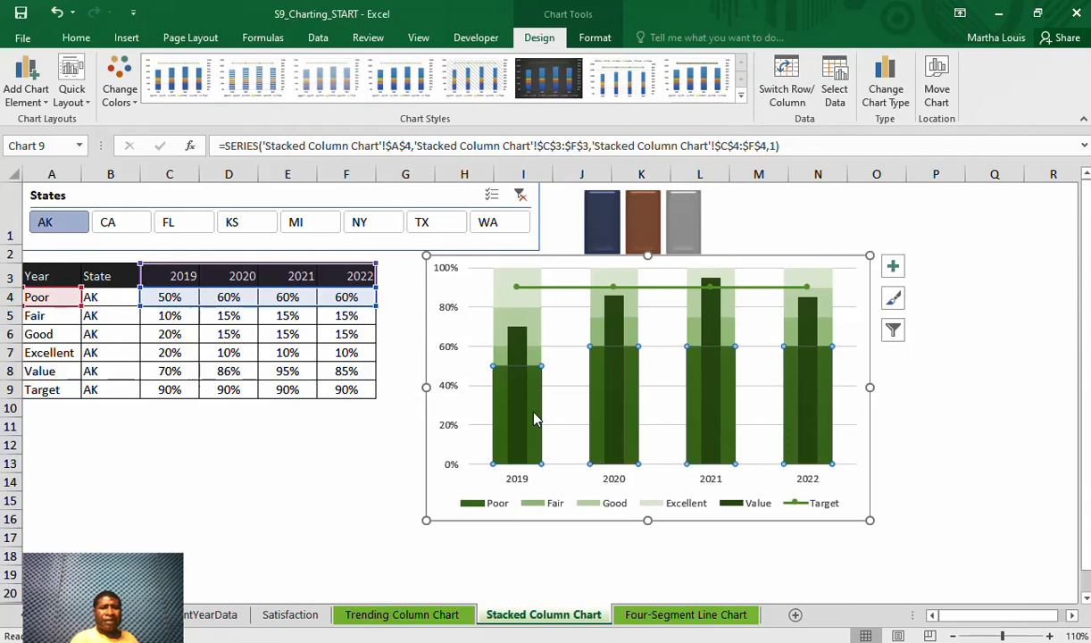
left_click(534, 357)
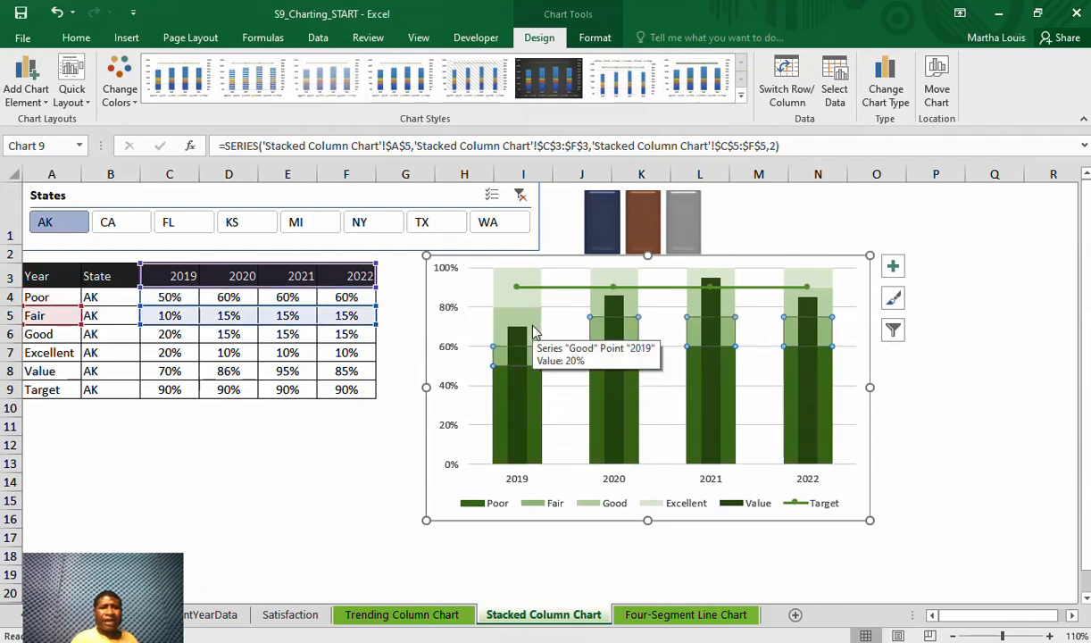
left_click(534, 332)
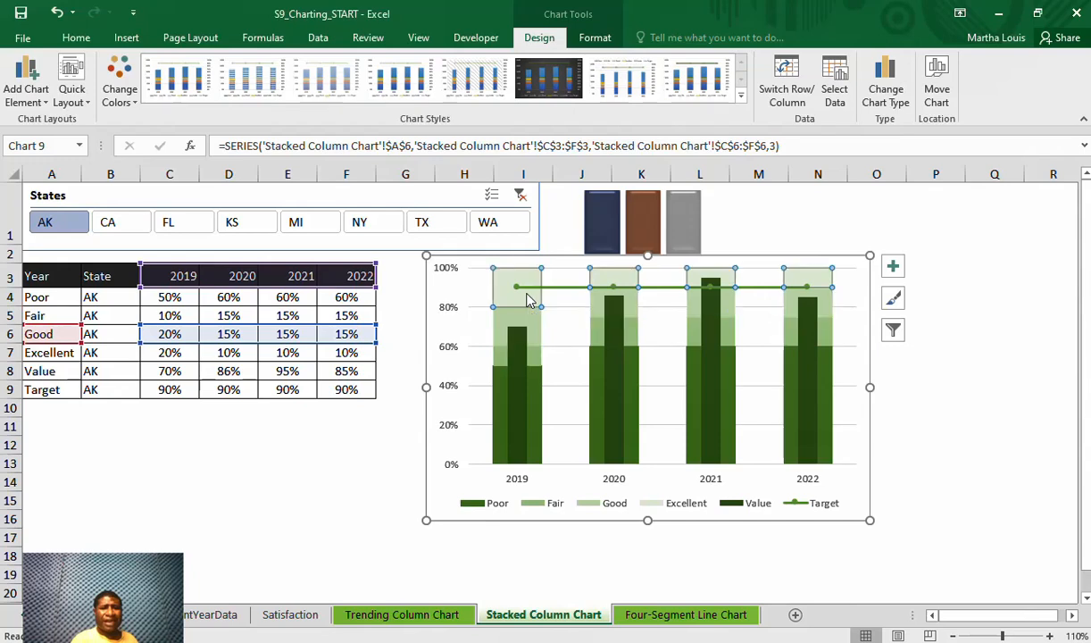
left_click(527, 301)
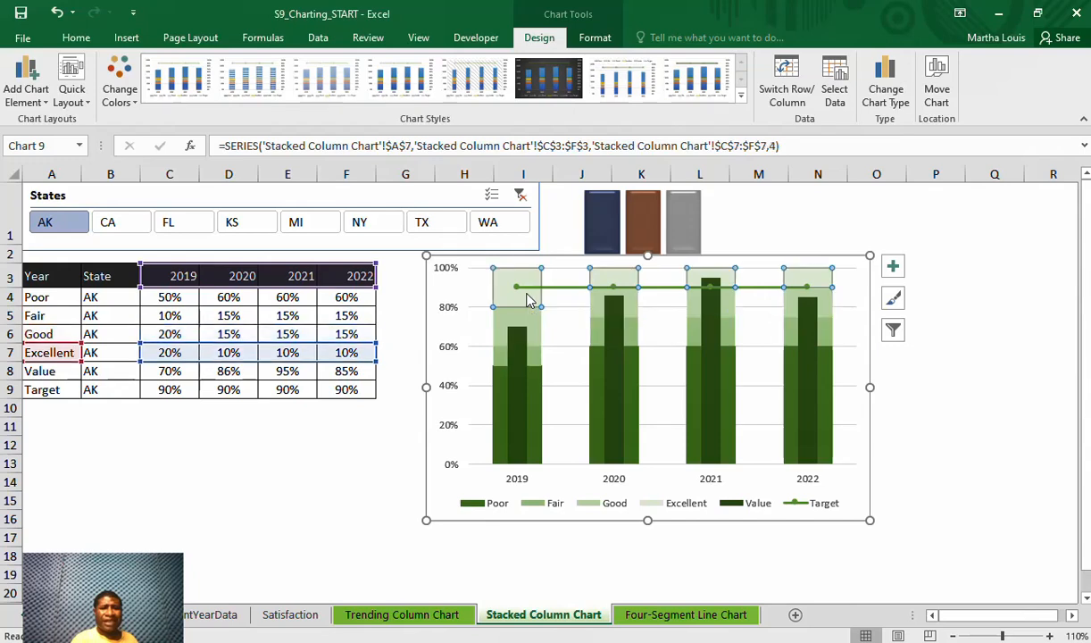
left_click(521, 357)
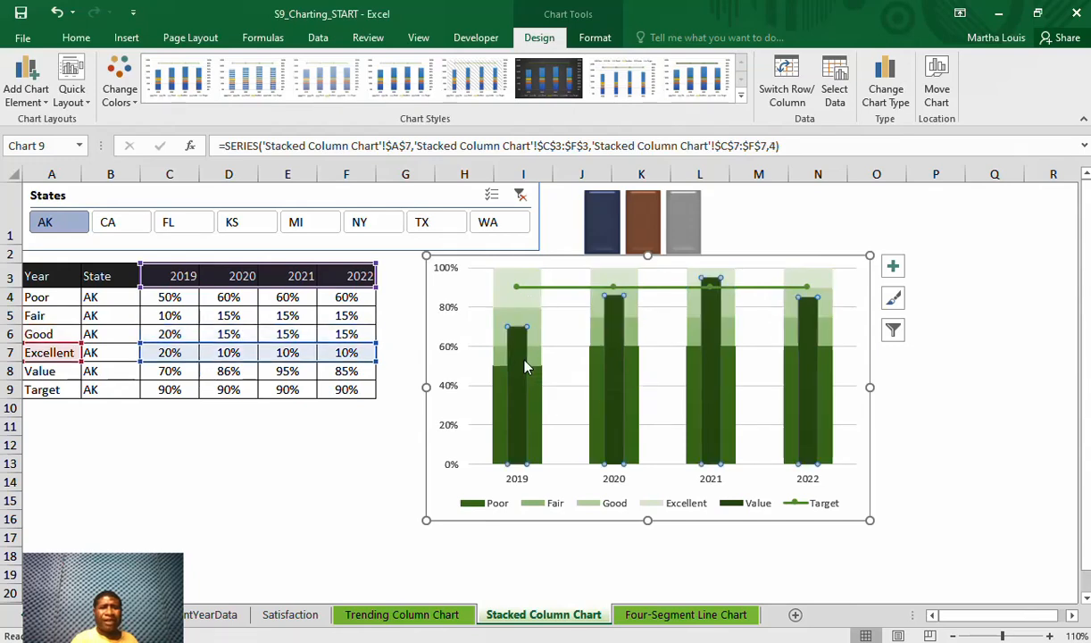
Format the Target series with no line so that only its markers are drawn
left_click(678, 288)
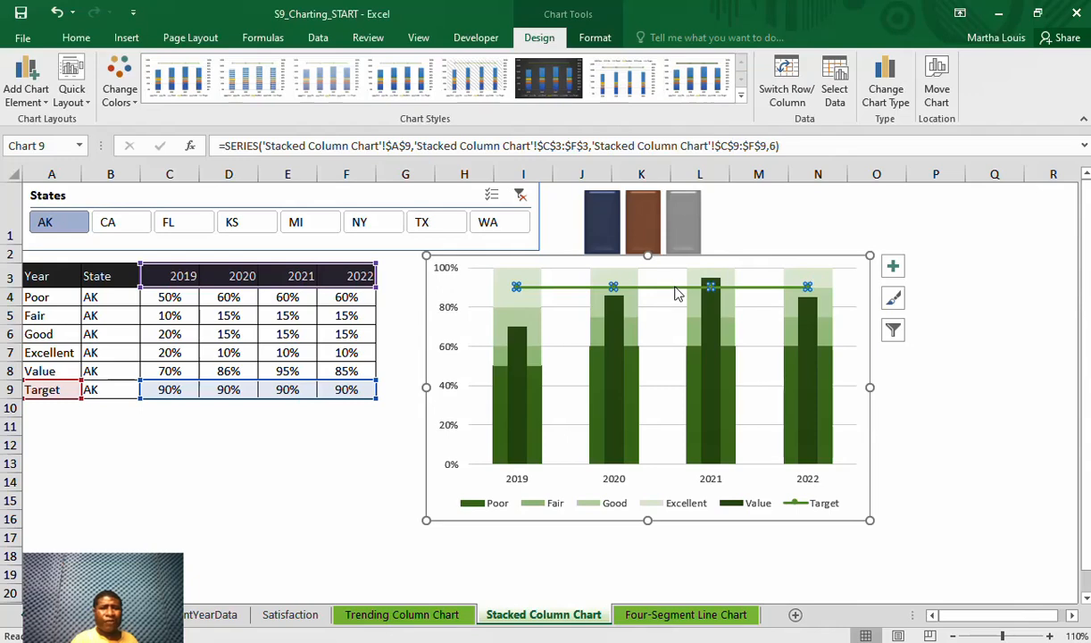
right_click(676, 290)
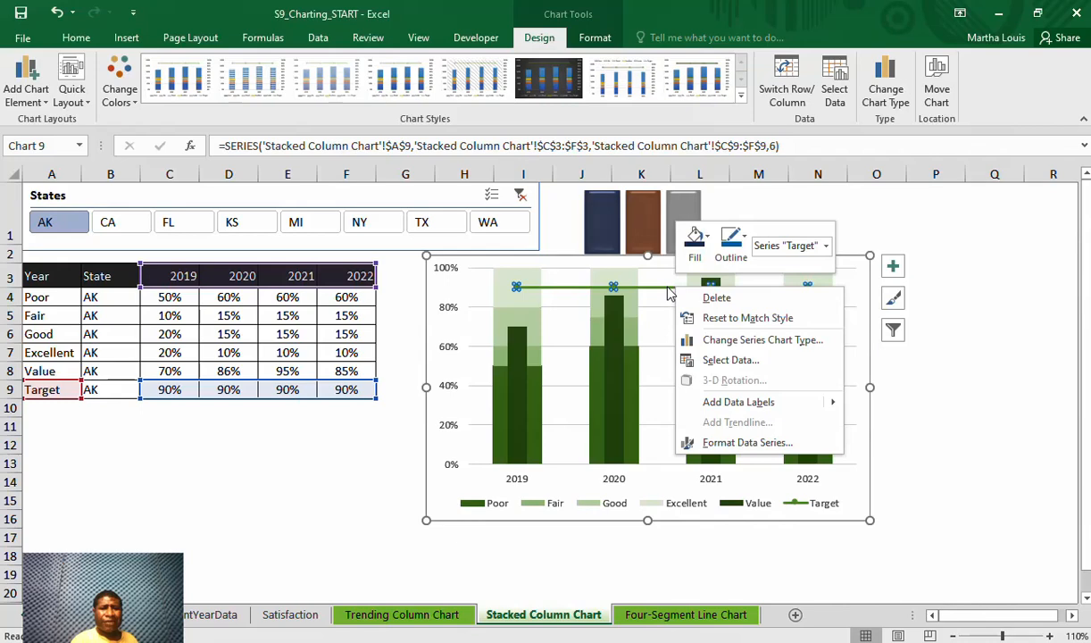
key("Escape")
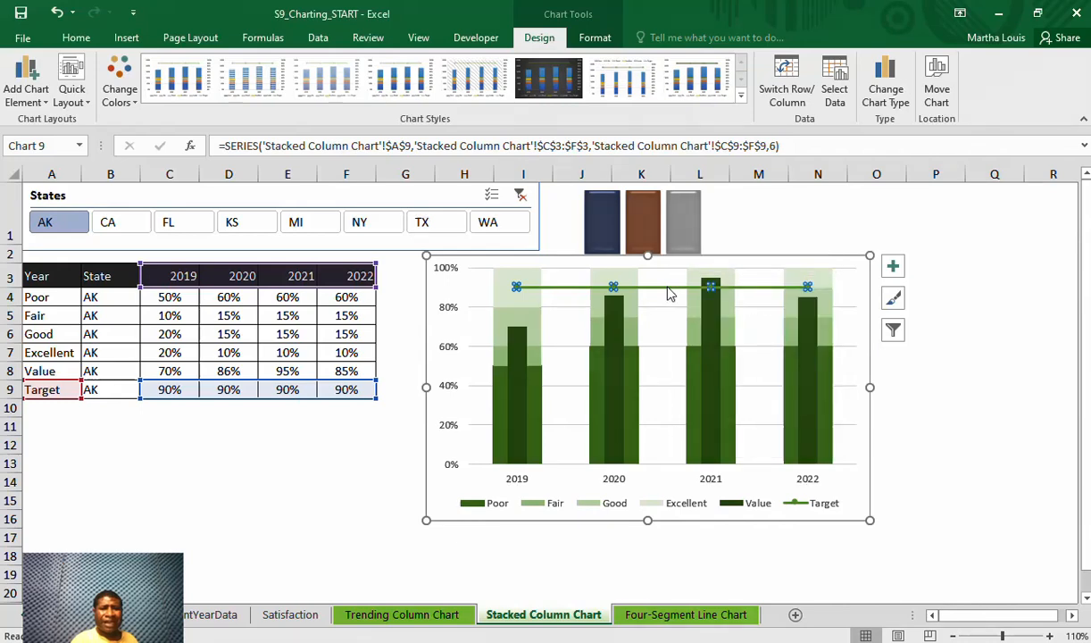
right_click(669, 295)
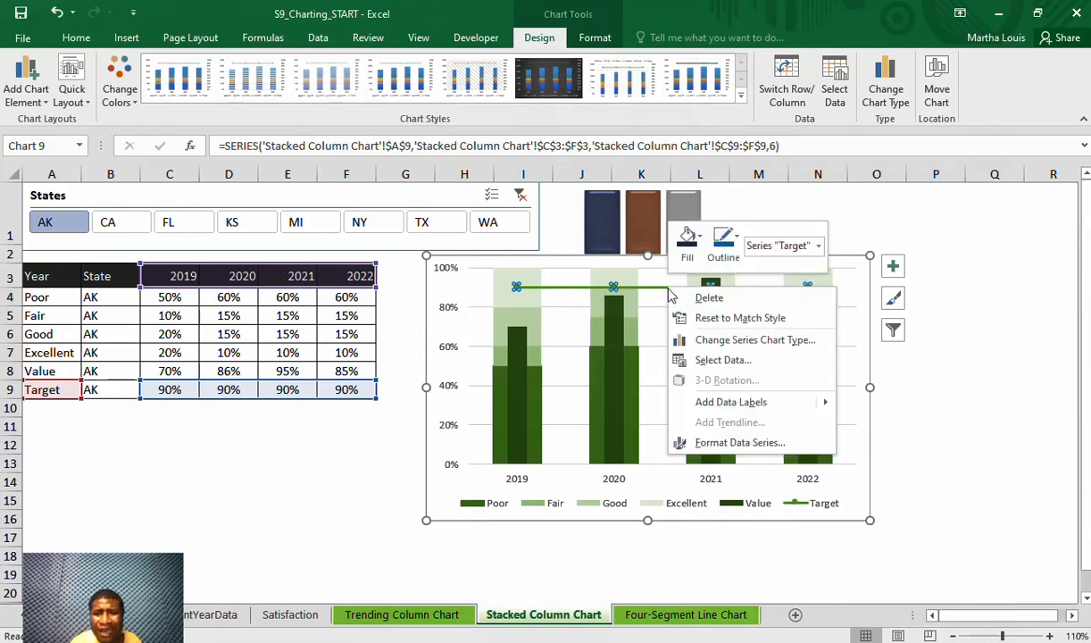
left_click(752, 444)
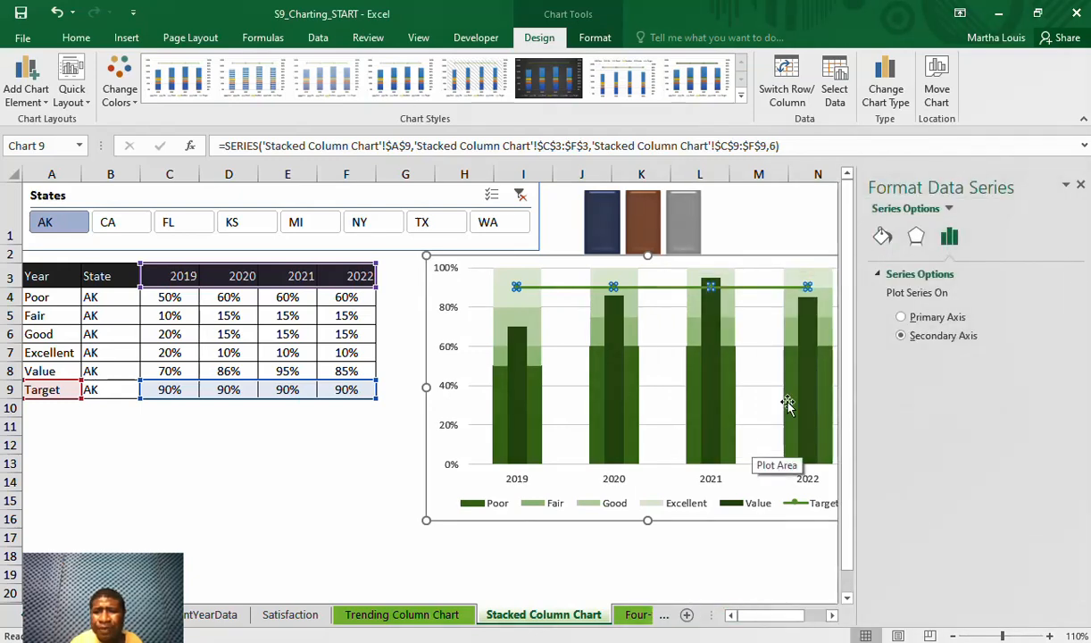
left_click(884, 237)
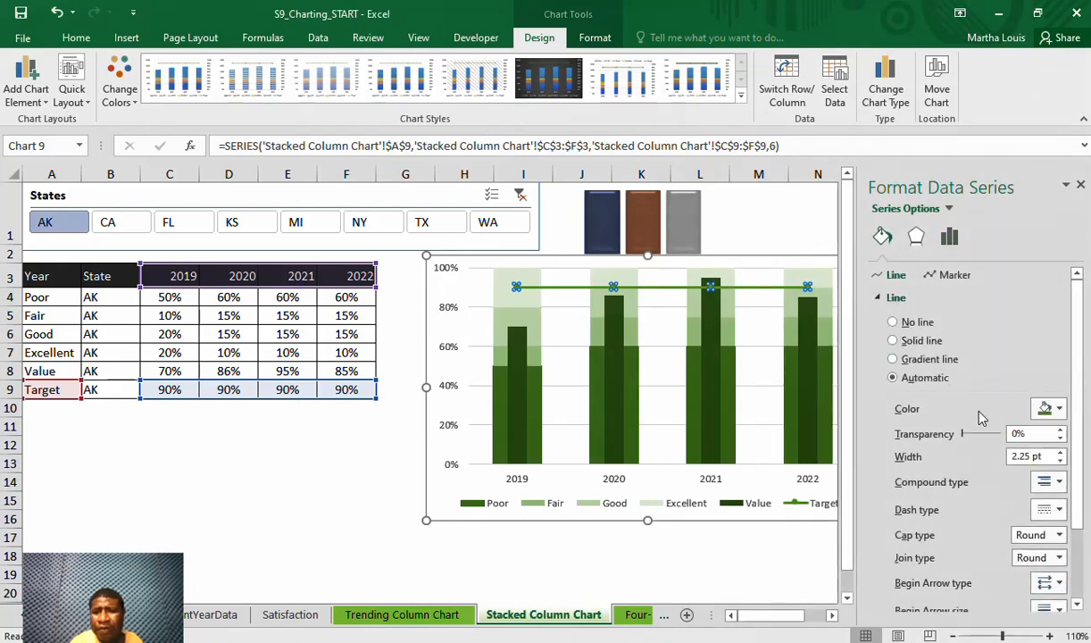
left_click(894, 322)
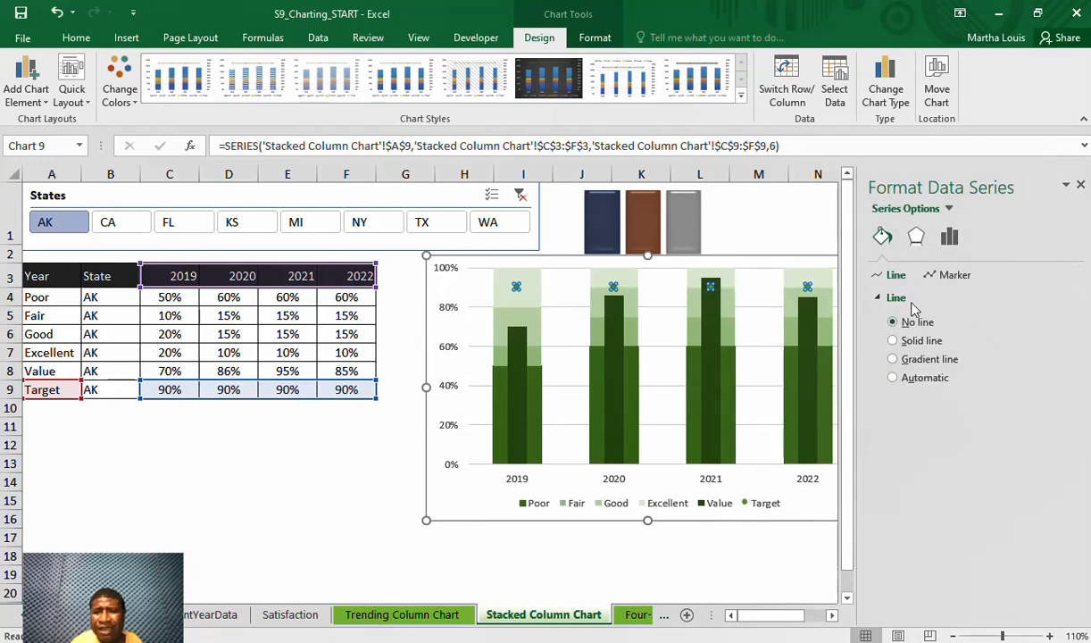
Give the Target series markers a solid Red fill and a solid Red border
left_click(952, 275)
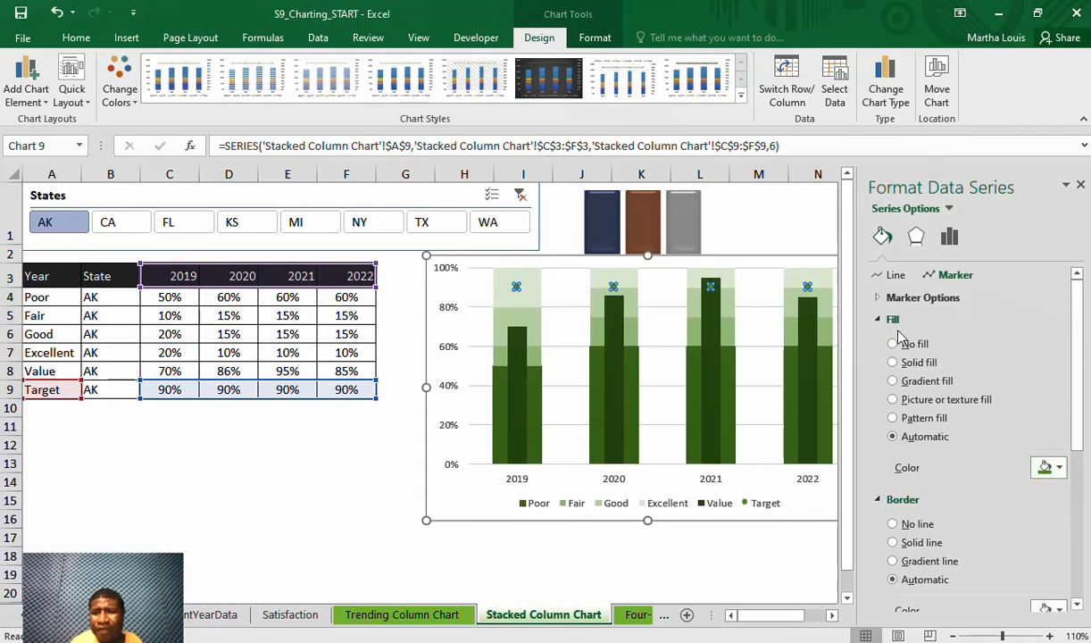
left_click(1060, 469)
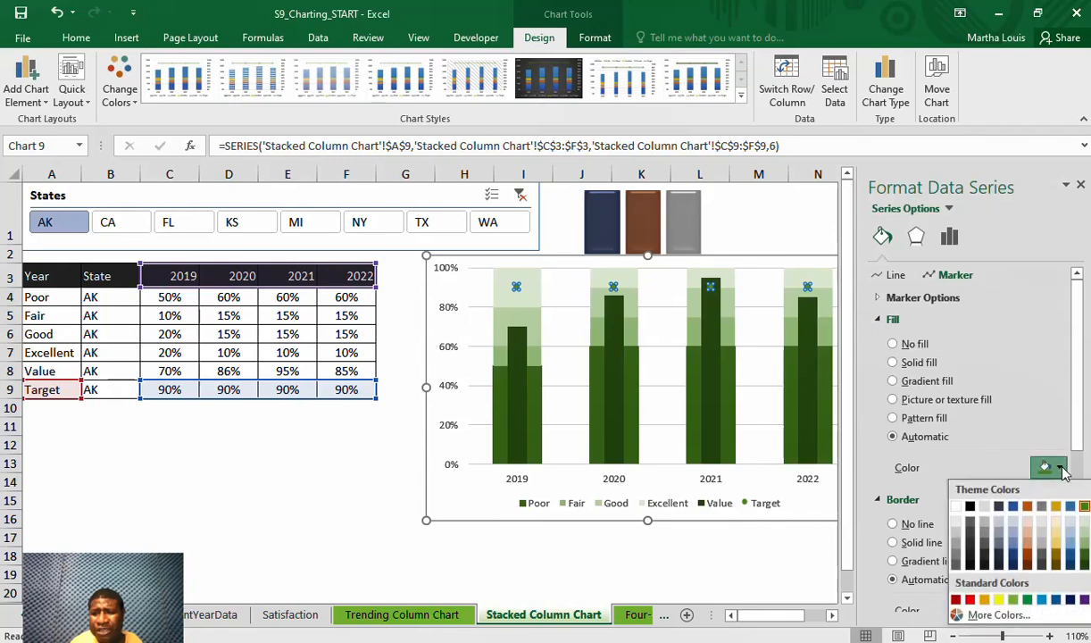
left_click(971, 600)
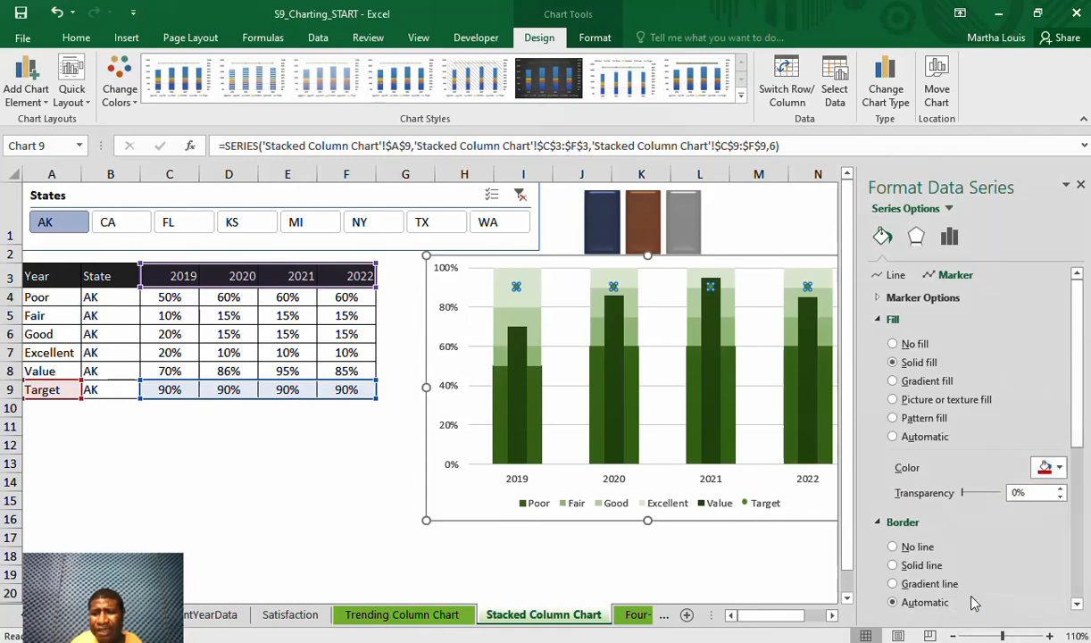
left_click(1078, 606)
left_click(1078, 605)
left_click(1078, 605)
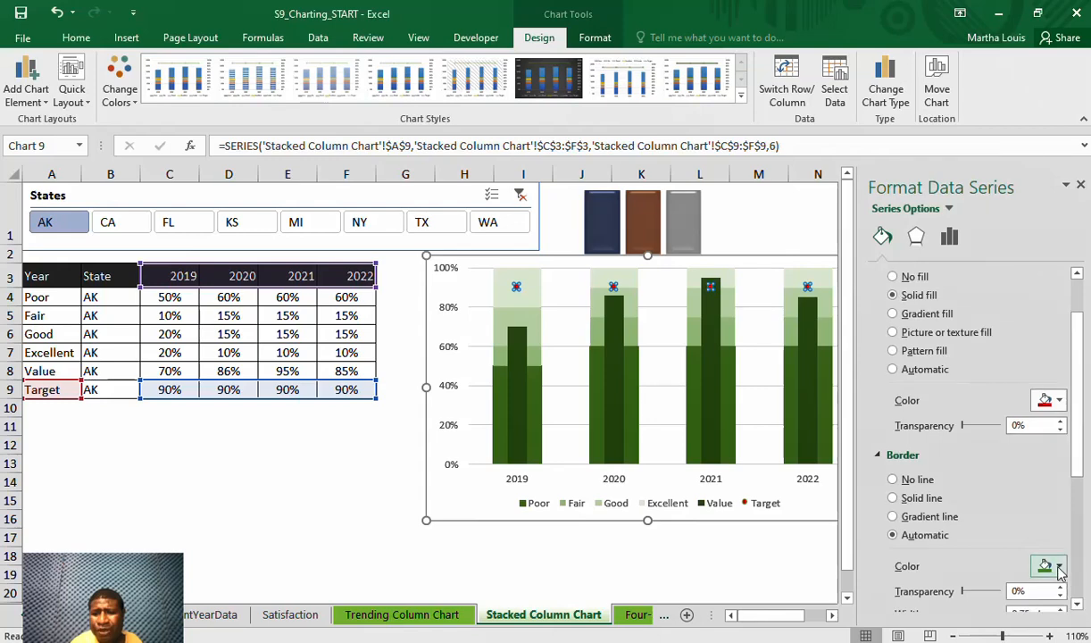
left_click(1059, 567)
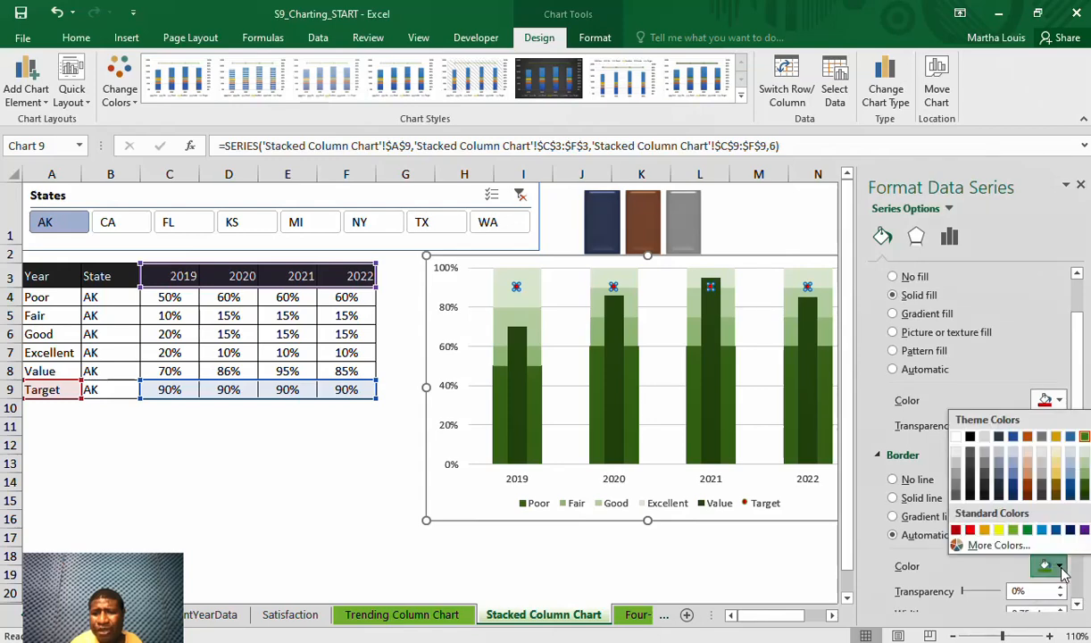
left_click(973, 529)
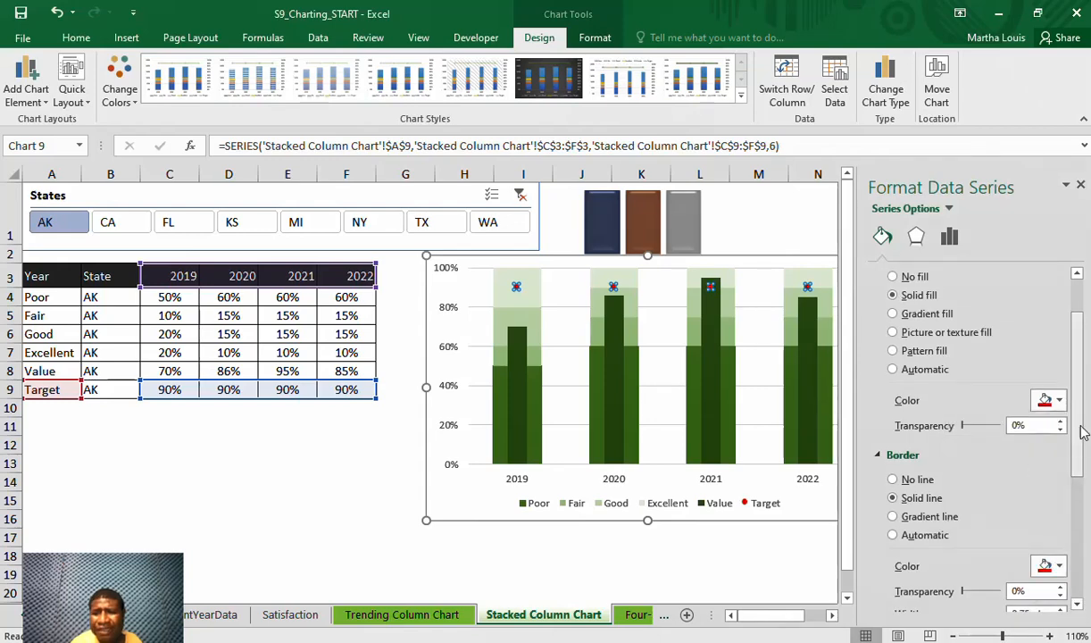
Change the Target series markers to the built-in long dash type
left_click(1078, 274)
left_click(1077, 274)
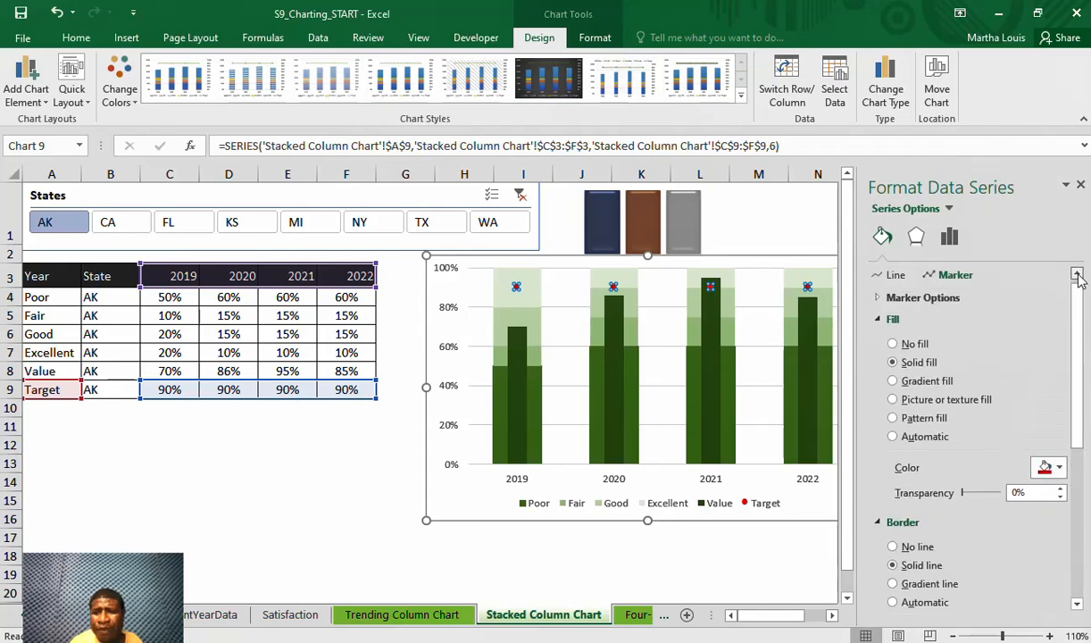
left_click(920, 299)
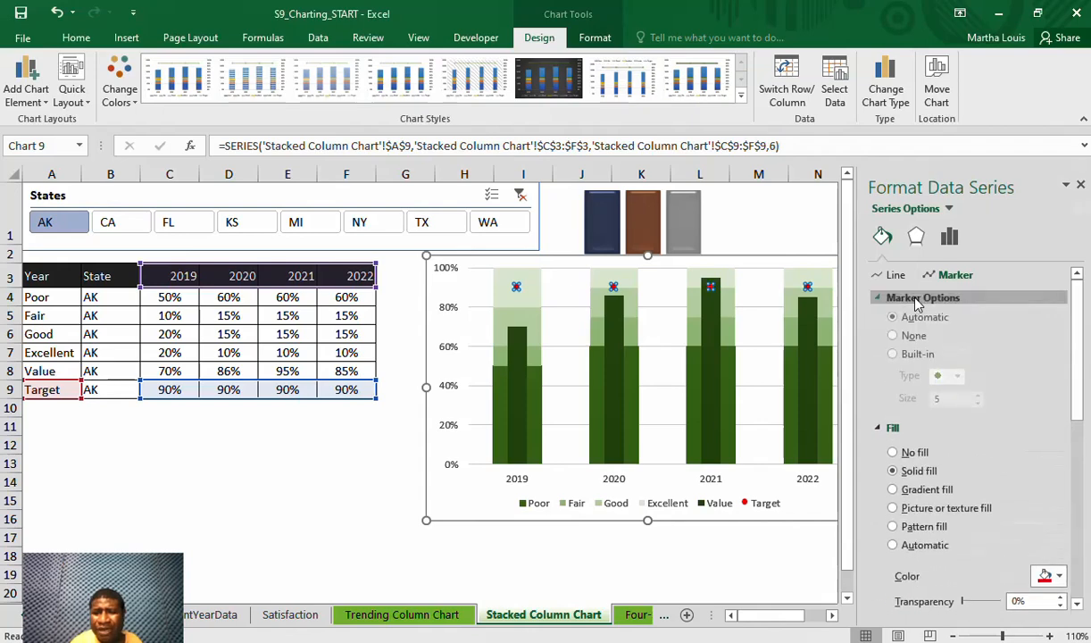
left_click(893, 358)
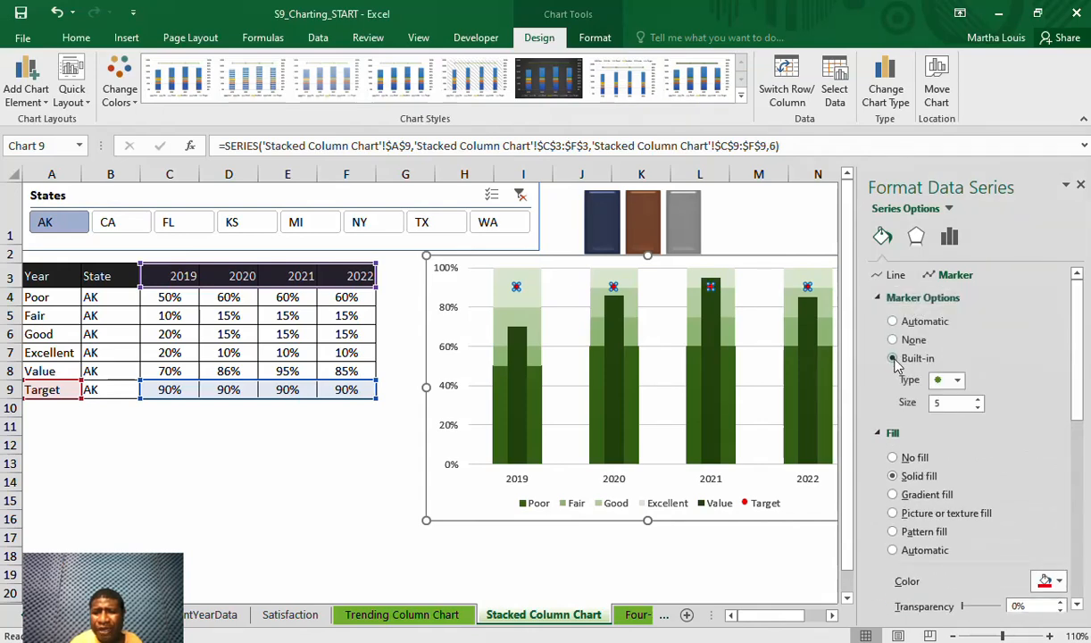
left_click(957, 381)
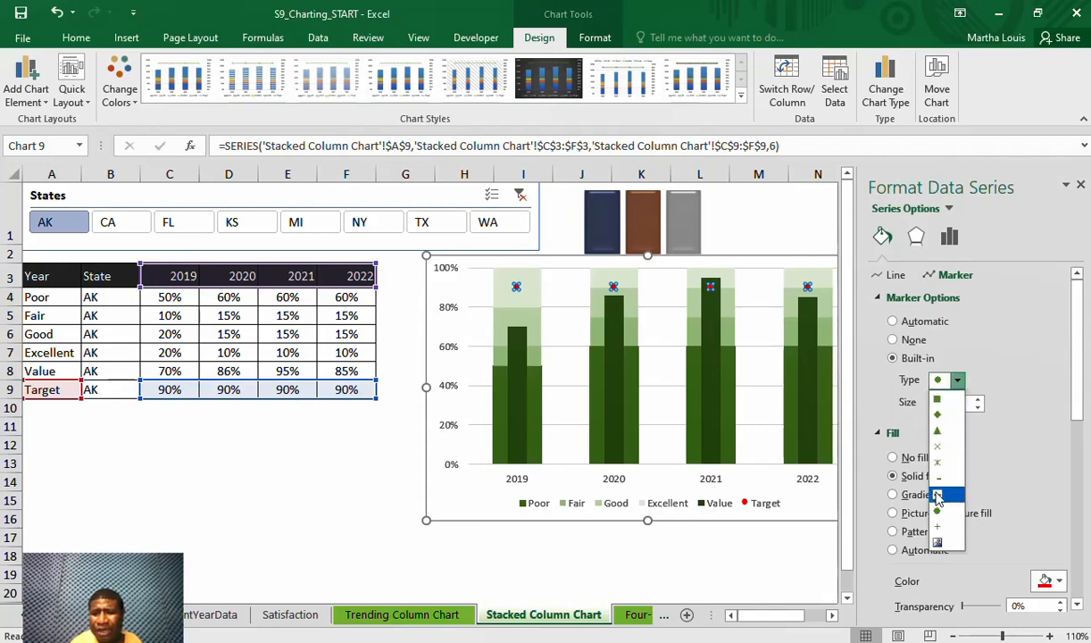
left_click(937, 496)
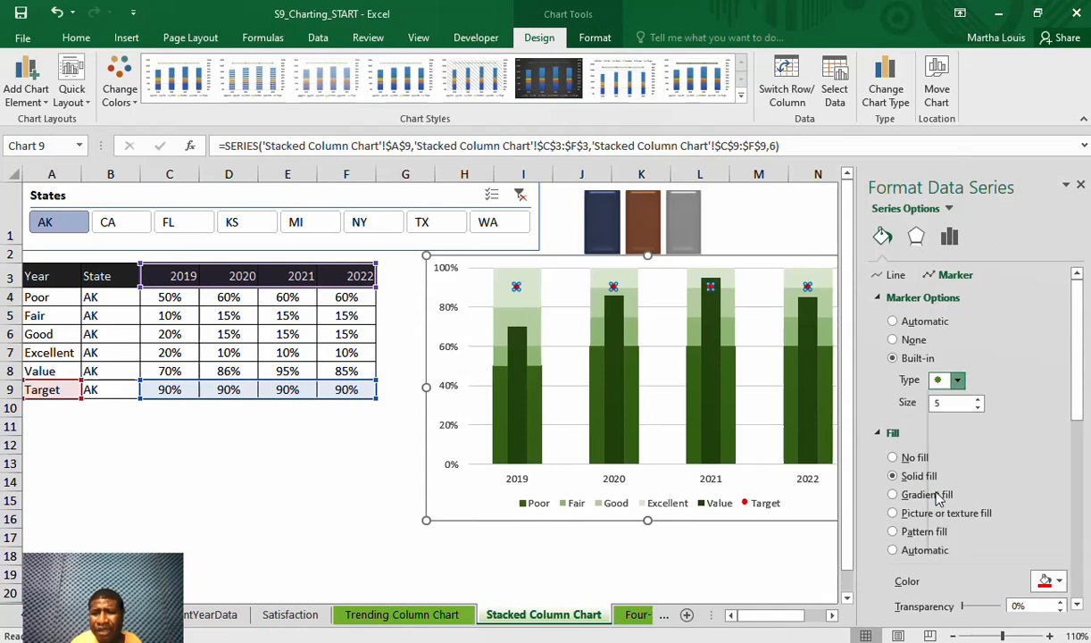
Increase the Target marker size to 20, then close the formatting options and deselect the chart
left_click(977, 398)
left_click(979, 400)
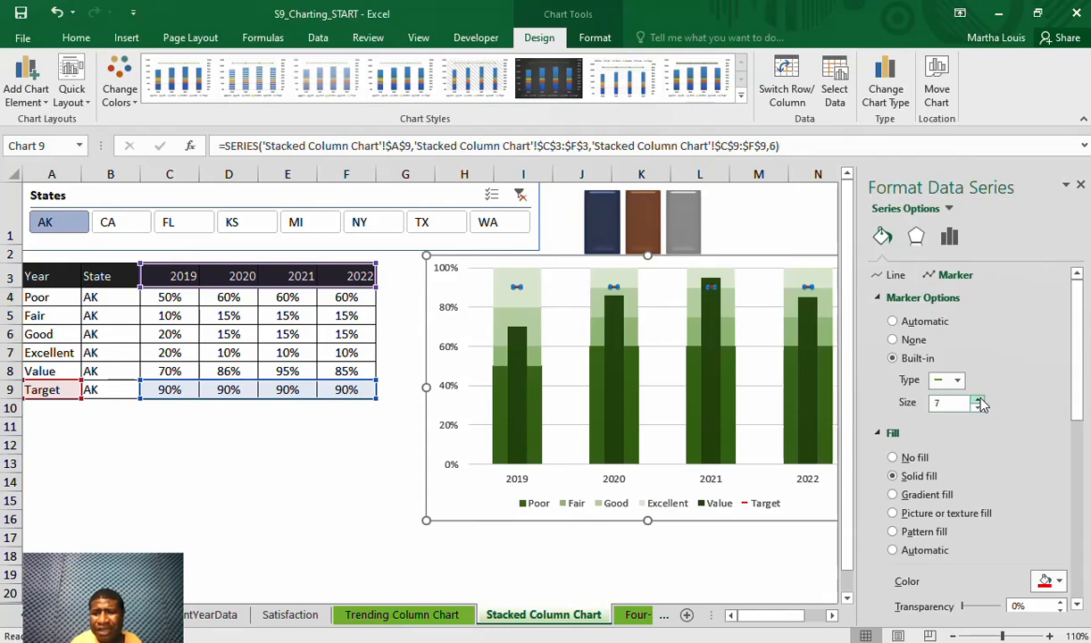
left_click(979, 400)
left_click(979, 400)
left_click(979, 400)
left_click(979, 399)
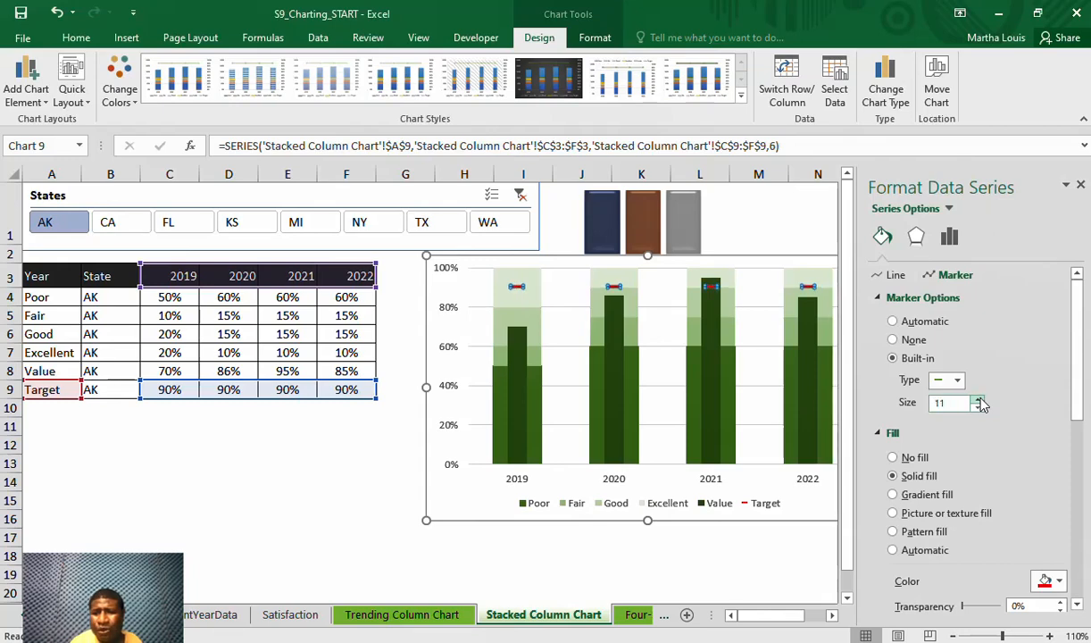
left_click(979, 399)
left_click(979, 399)
left_click(978, 399)
left_click(978, 399)
left_click(979, 399)
left_click(979, 399)
left_click(979, 399)
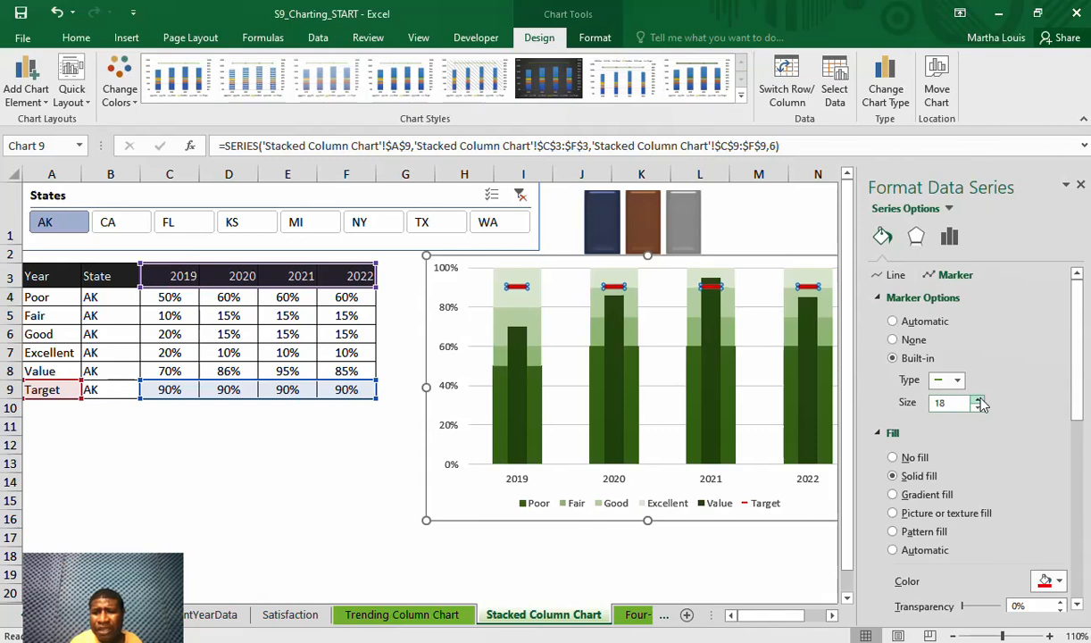
left_click(979, 399)
left_click(978, 399)
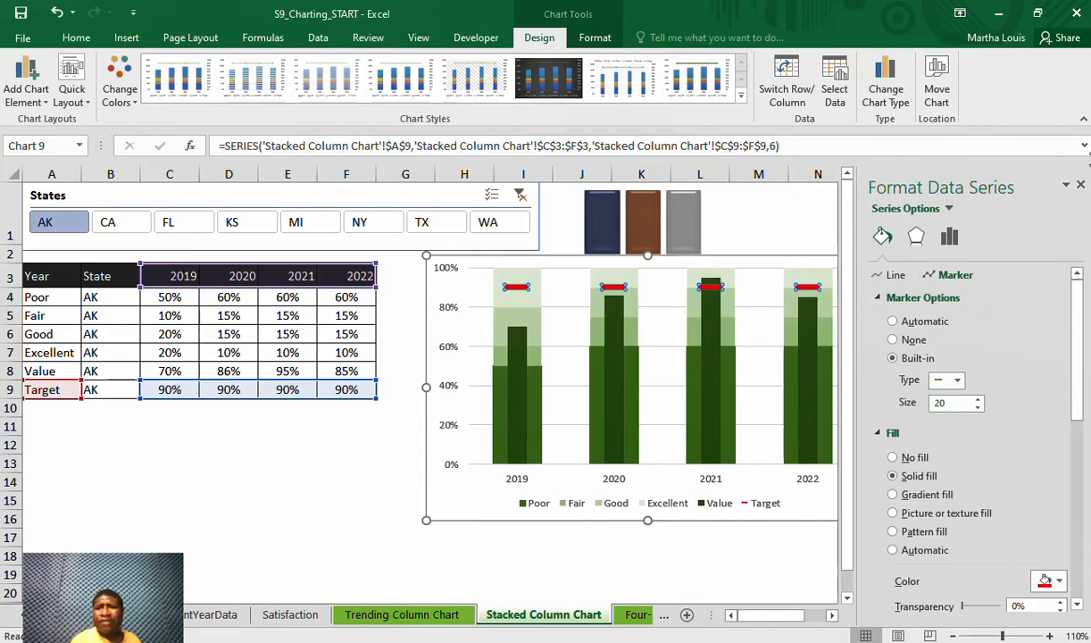
left_click(1081, 186)
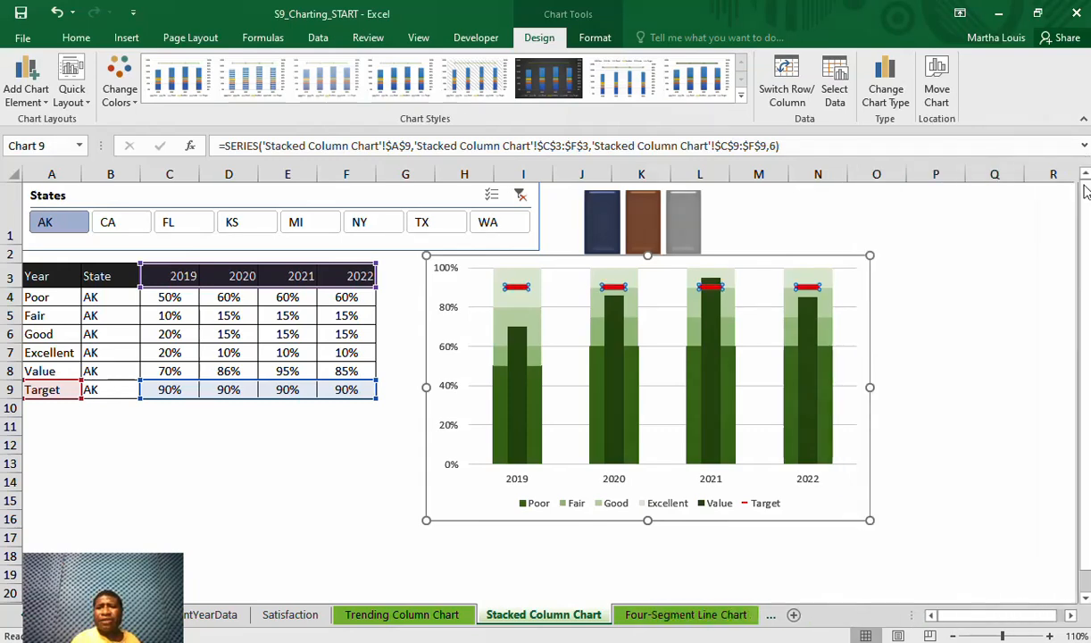
left_click(976, 284)
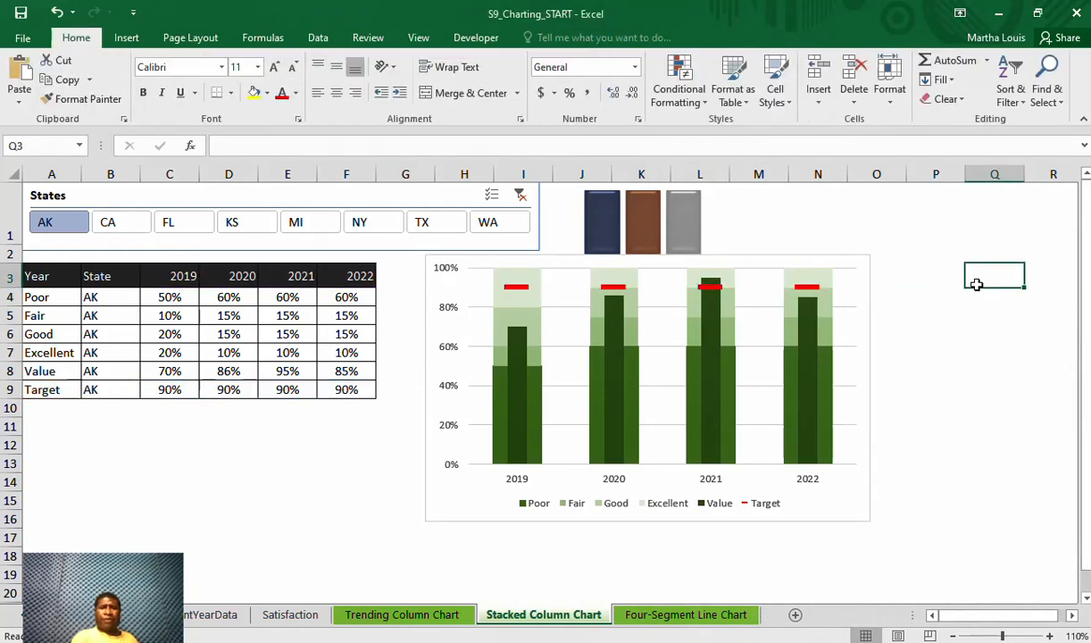
Delete the horizontal gridlines from the stacked column chart
left_click(853, 354)
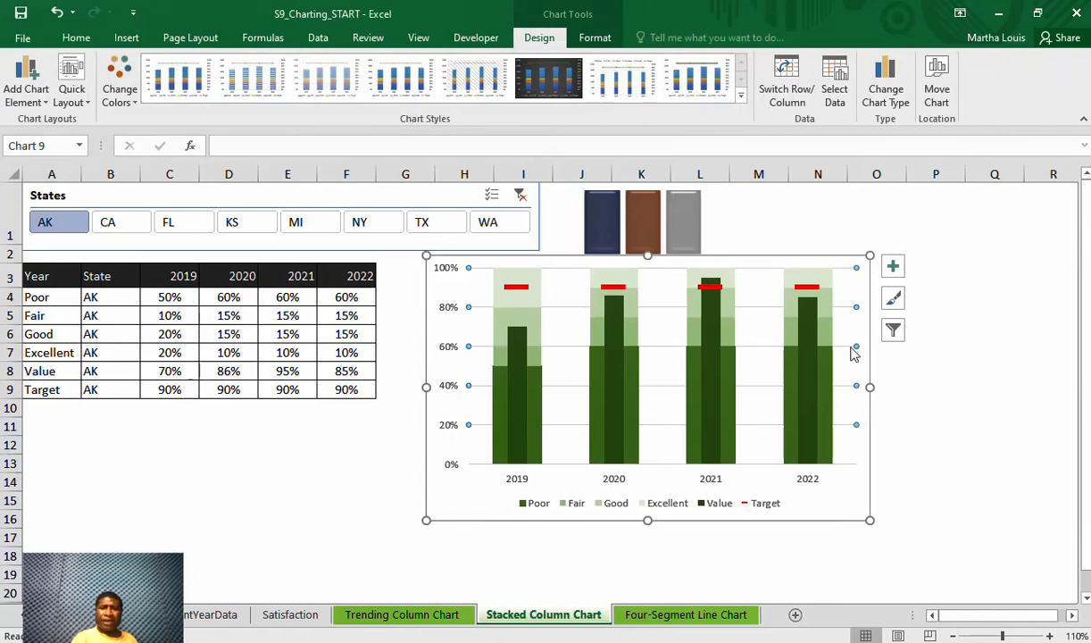
right_click(852, 354)
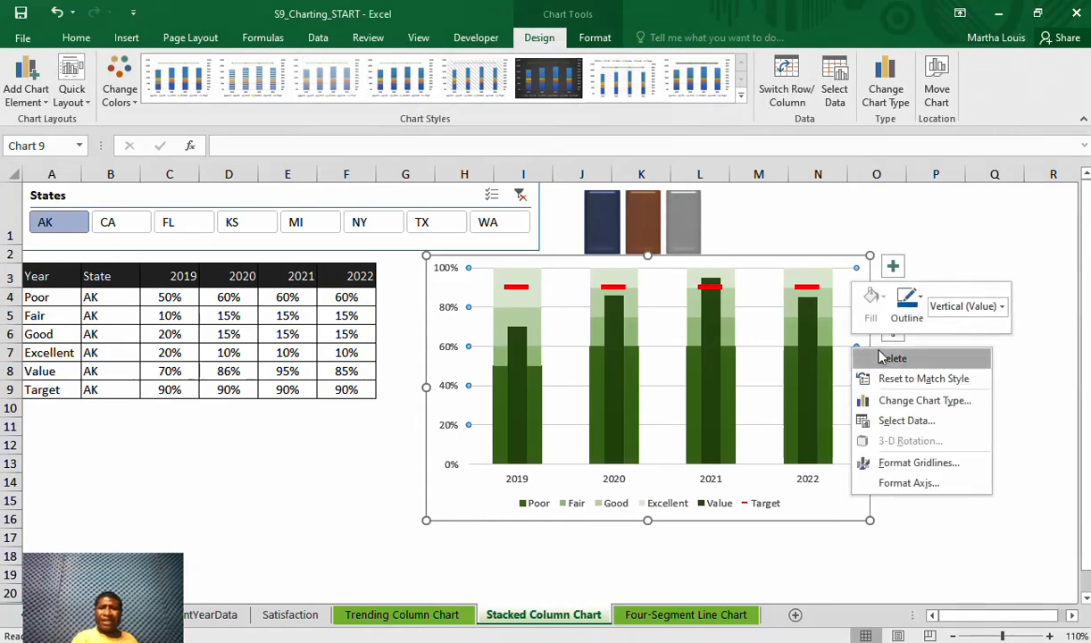
left_click(890, 358)
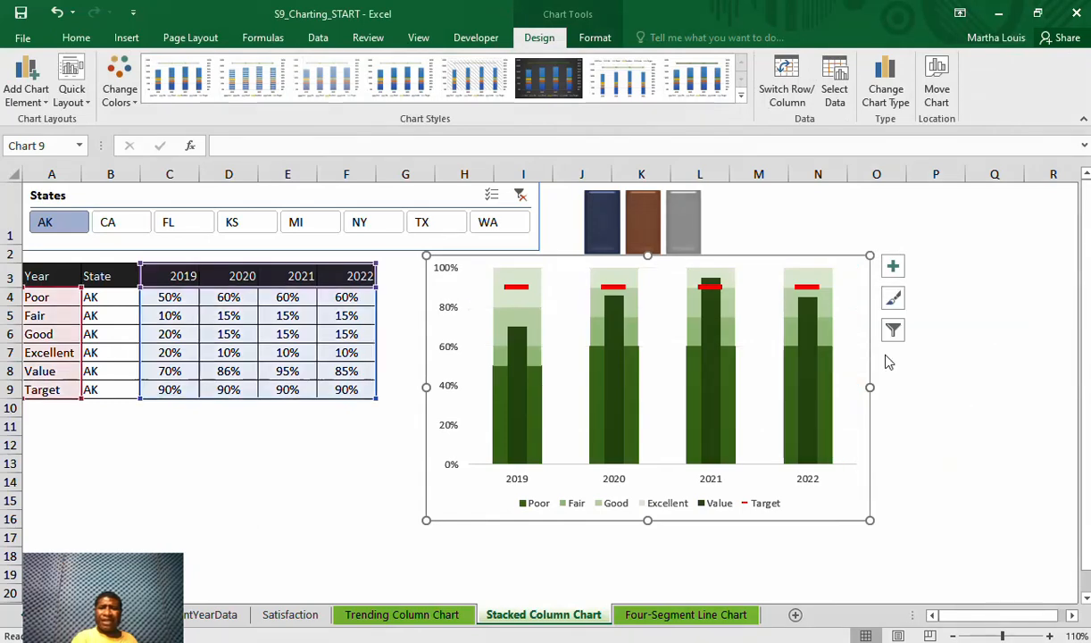
Format the chart area with no fill and no border line, then close the formatting options and deselect the chart
right_click(863, 269)
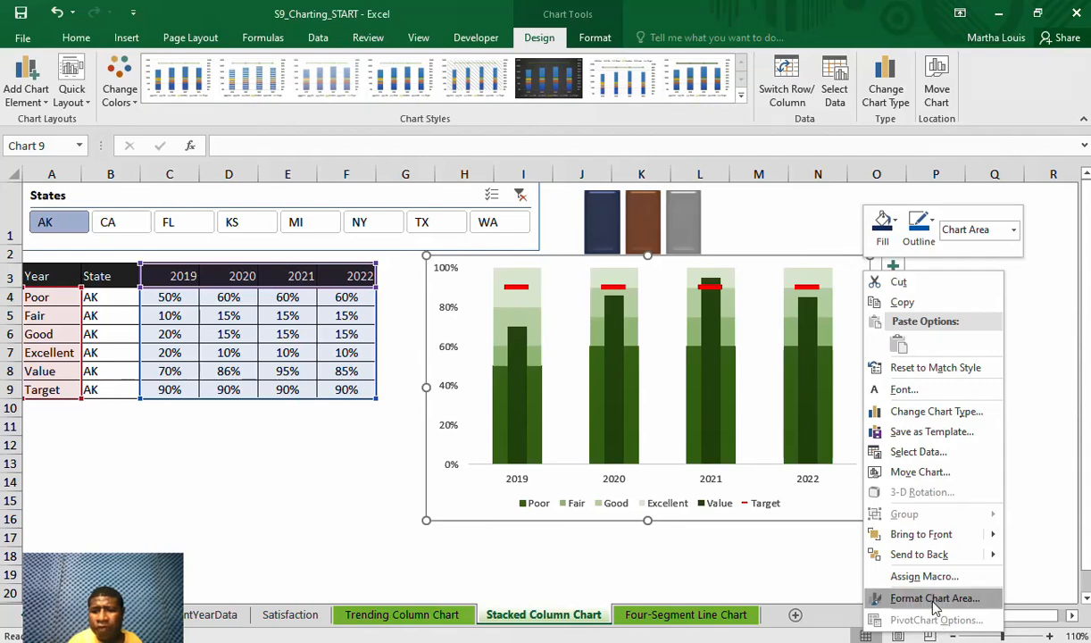
left_click(935, 599)
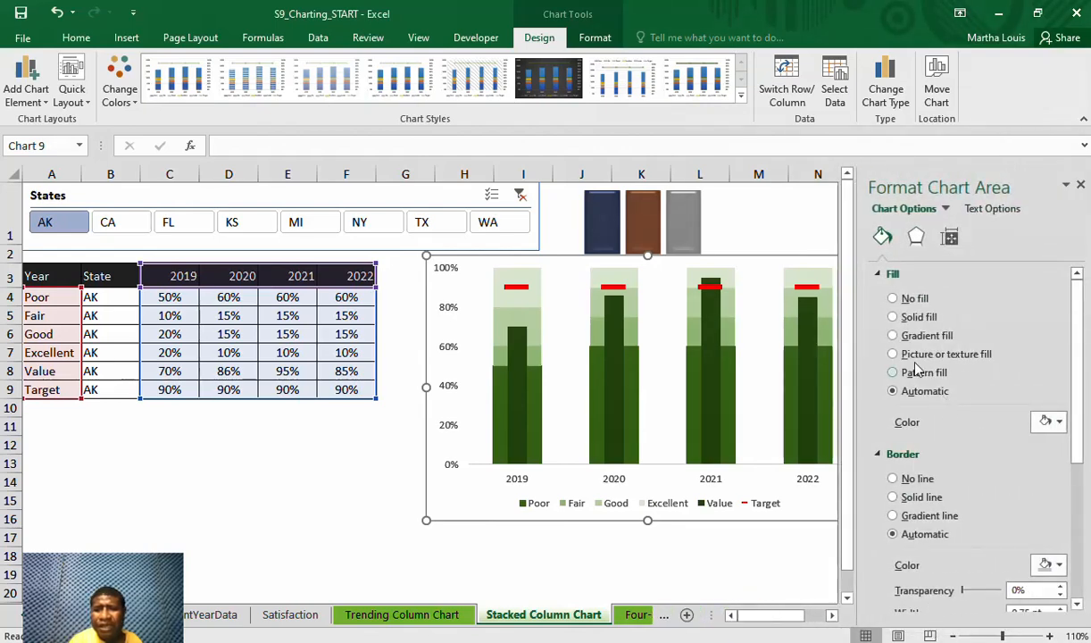
left_click(893, 299)
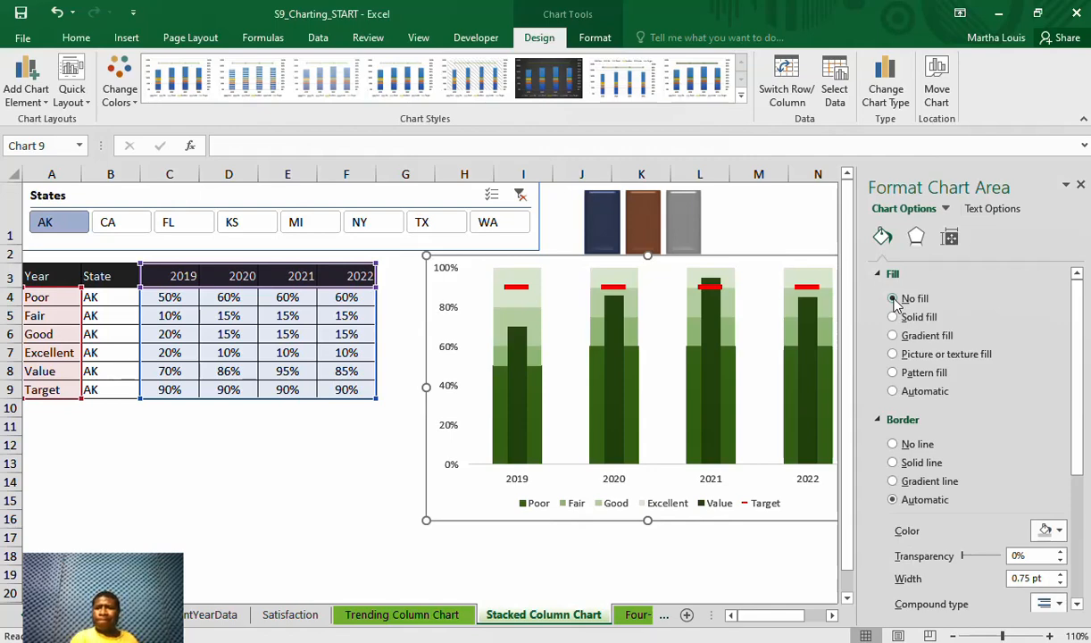
left_click(894, 444)
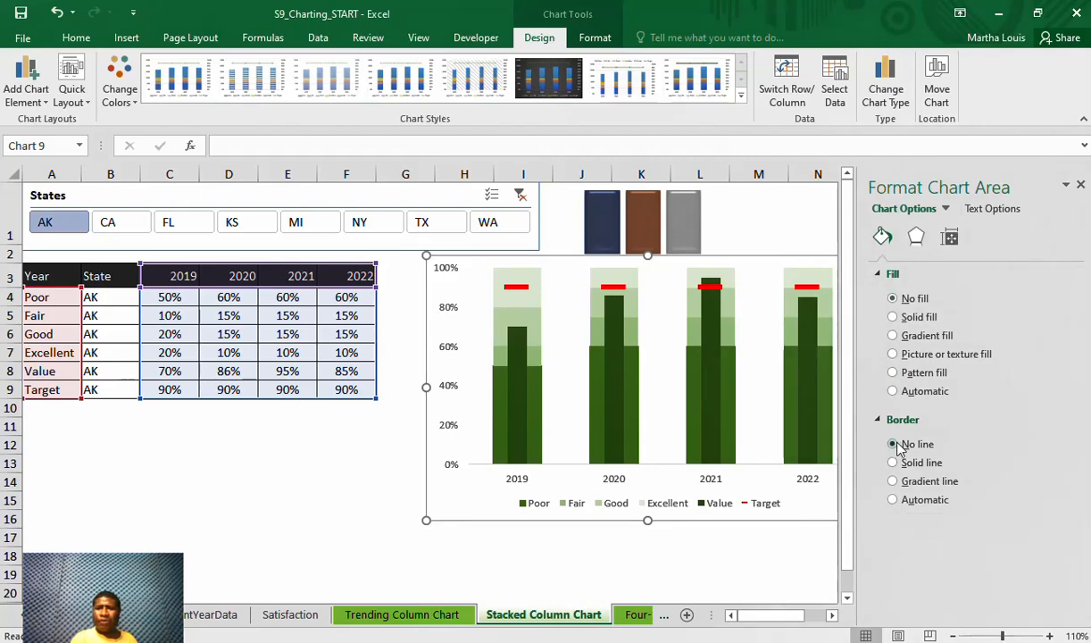
left_click(1081, 187)
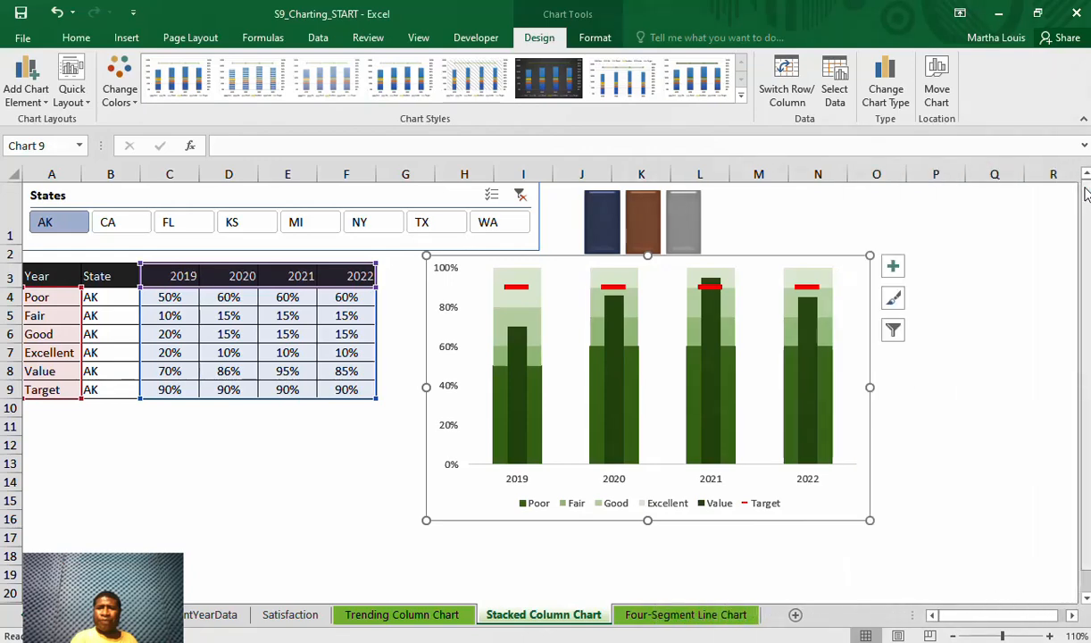
left_click(998, 273)
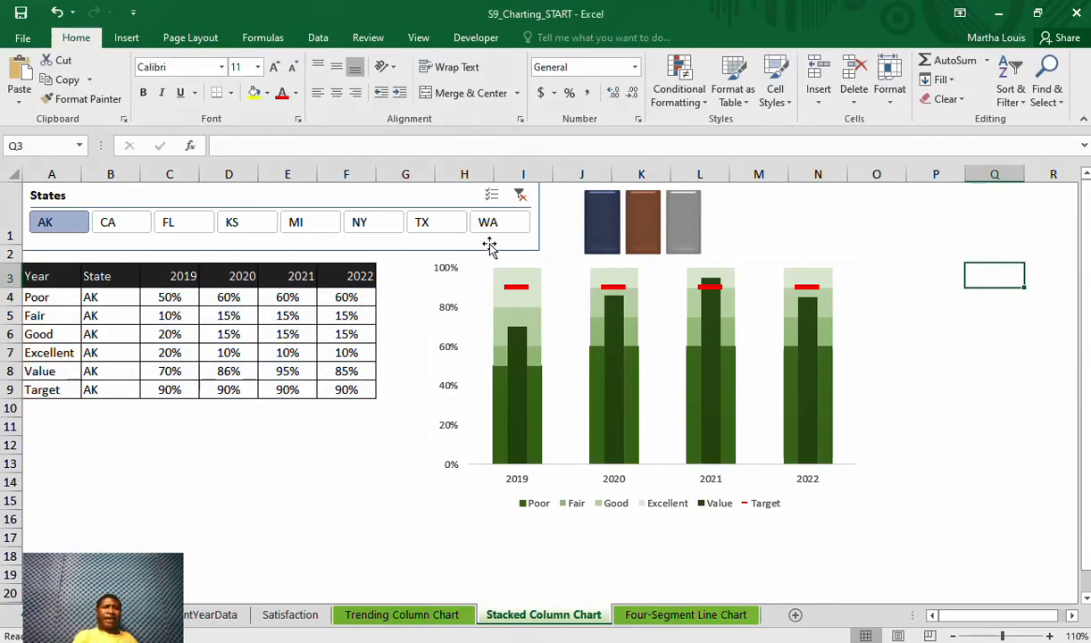
Filter the States slicer to CA, FL, KS, MI, NY, TX and WA one after another to check the chart for each state
left_click(116, 225)
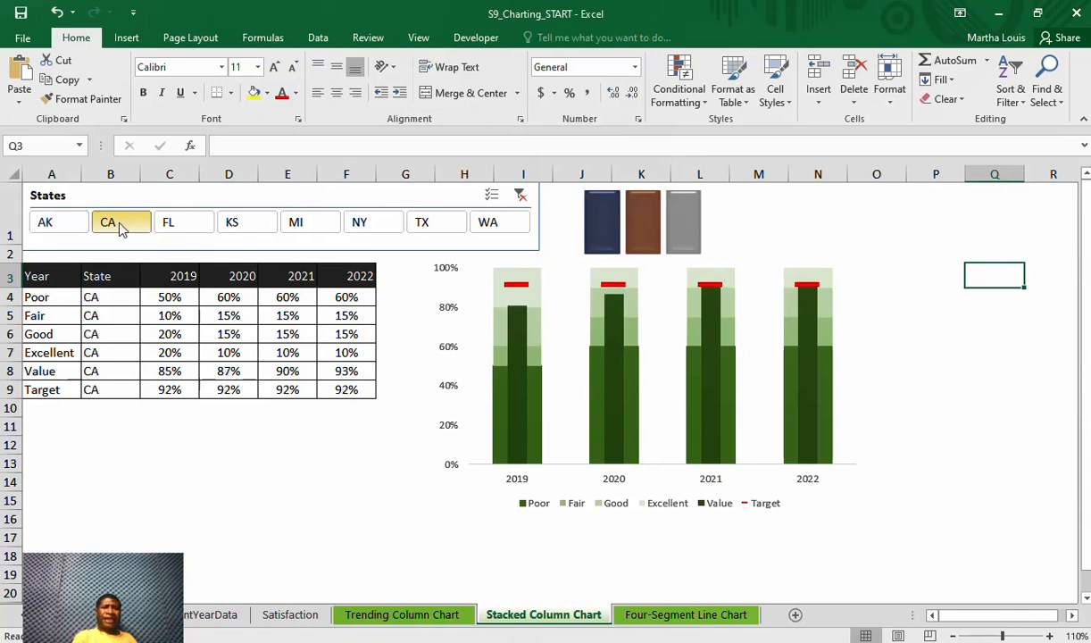
left_click(202, 231)
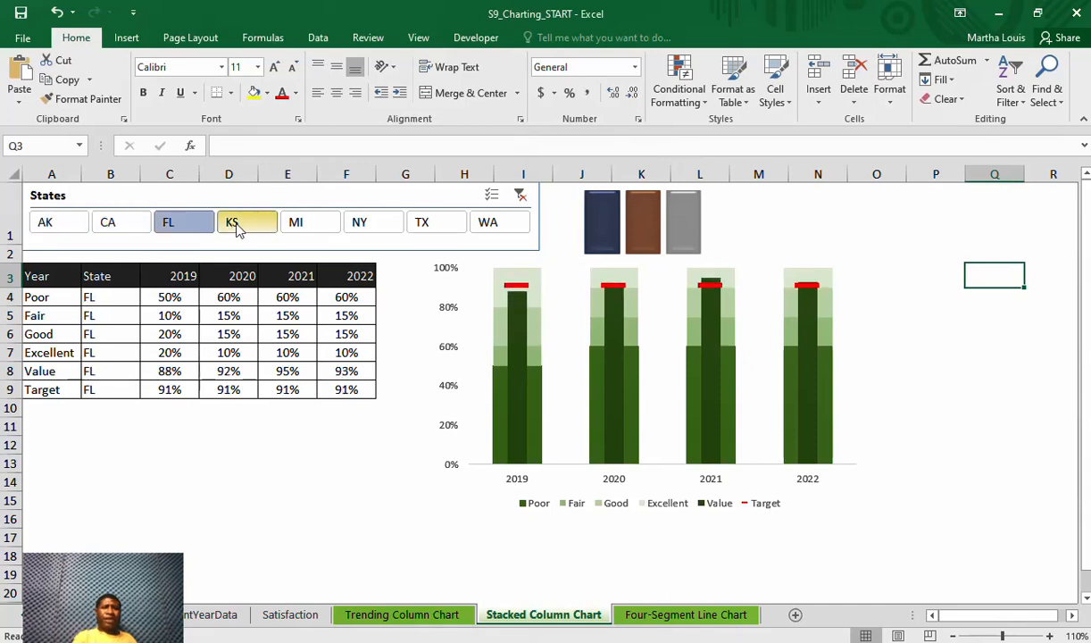
left_click(238, 229)
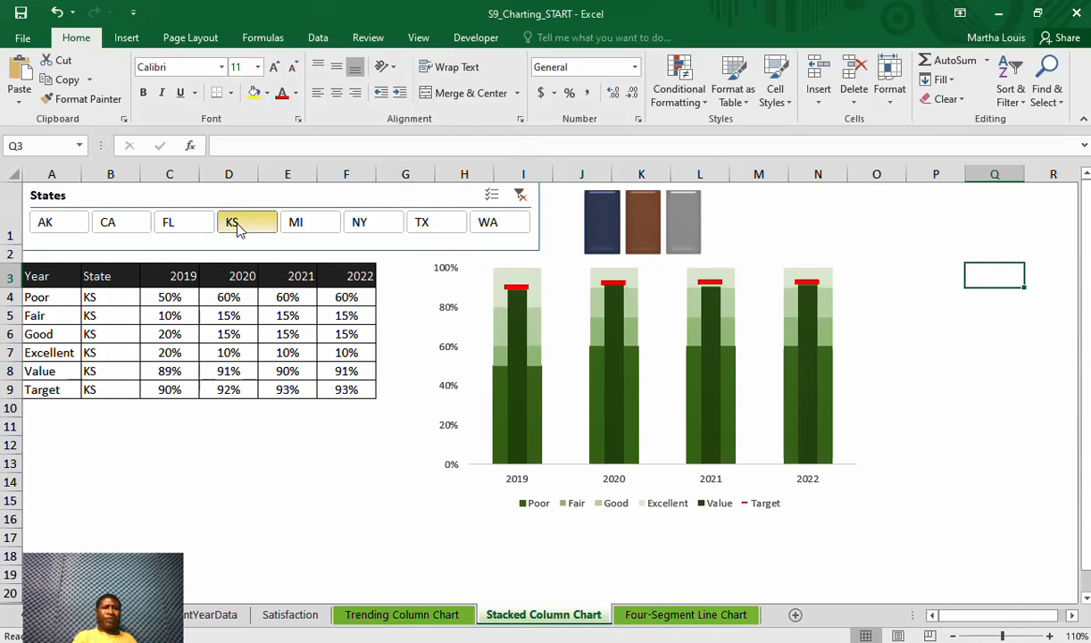
left_click(303, 229)
left_click(364, 230)
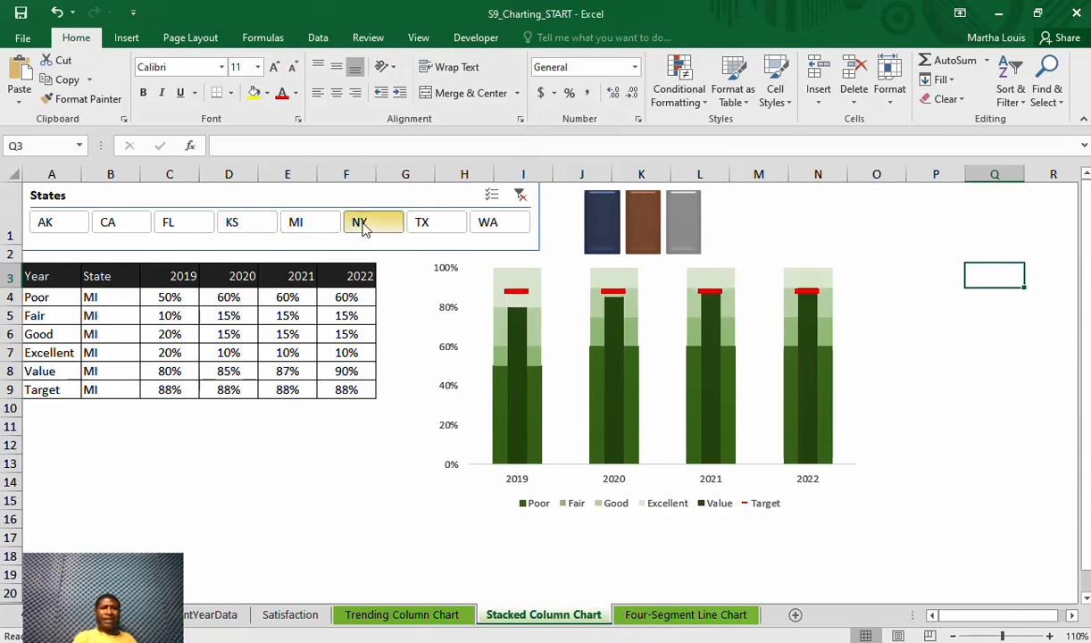
left_click(439, 238)
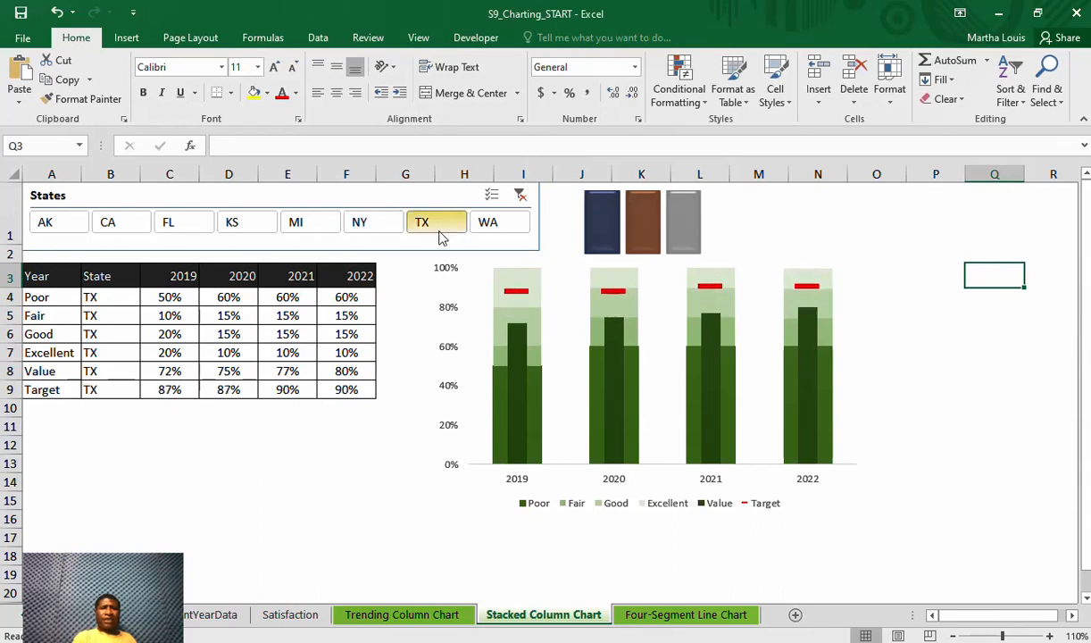
left_click(502, 230)
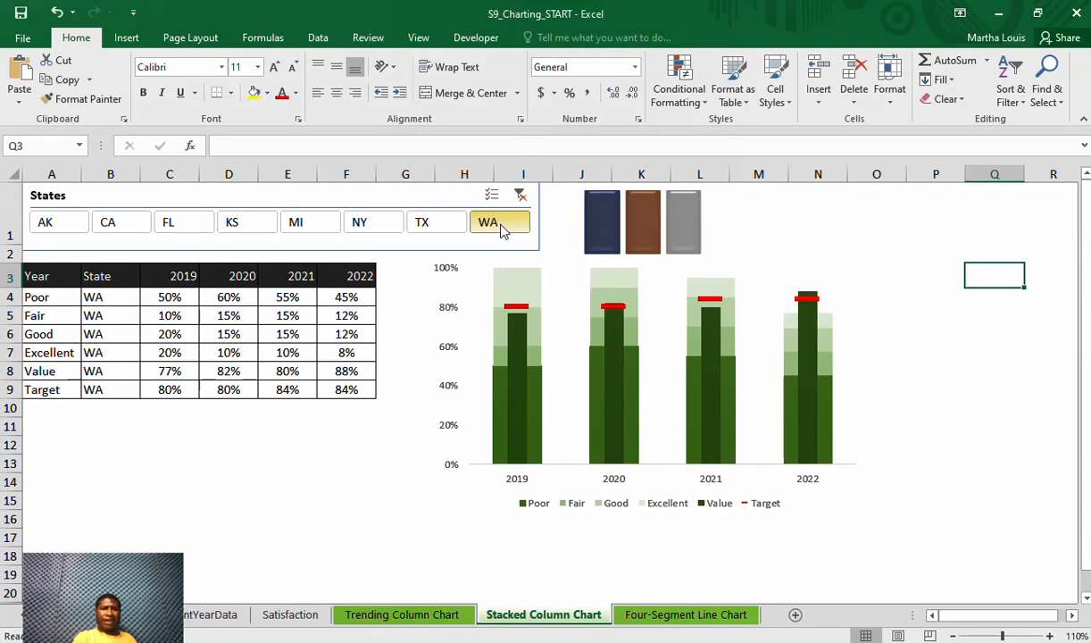